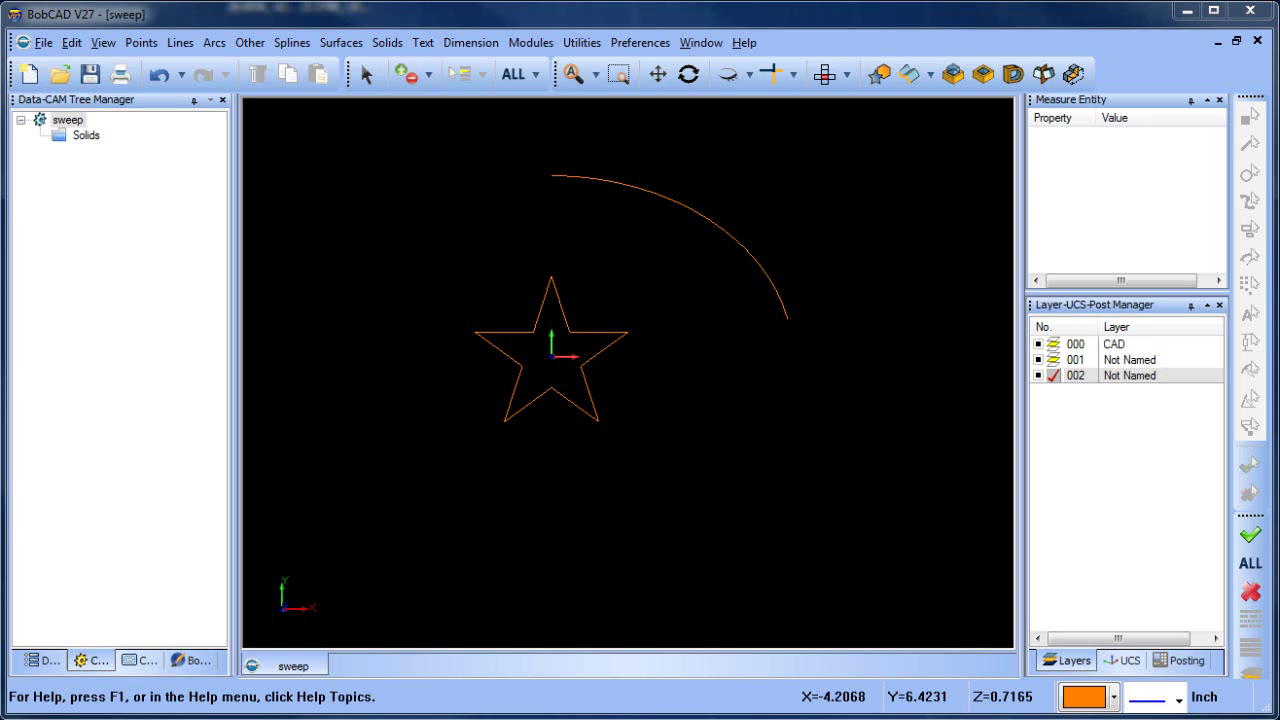
Undo the last change to restore the longer arc, then return to the top view
click(158, 75)
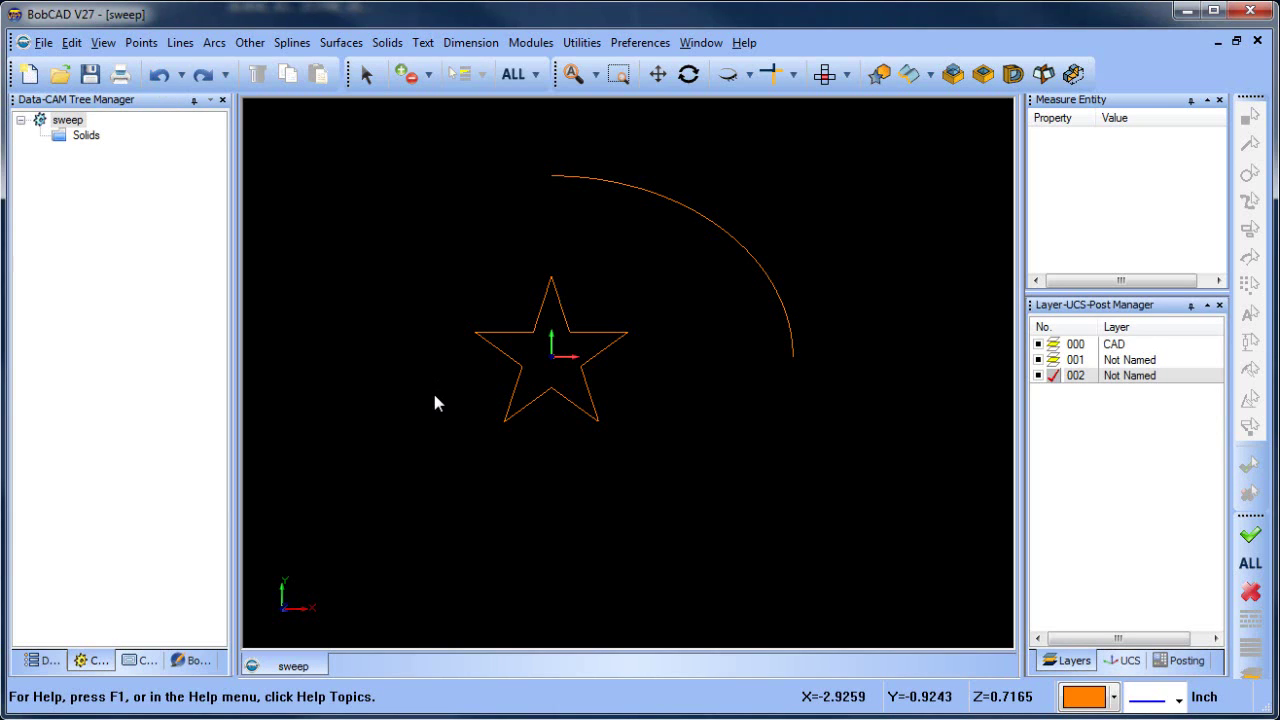
middle_drag(688, 446, 703, 409)
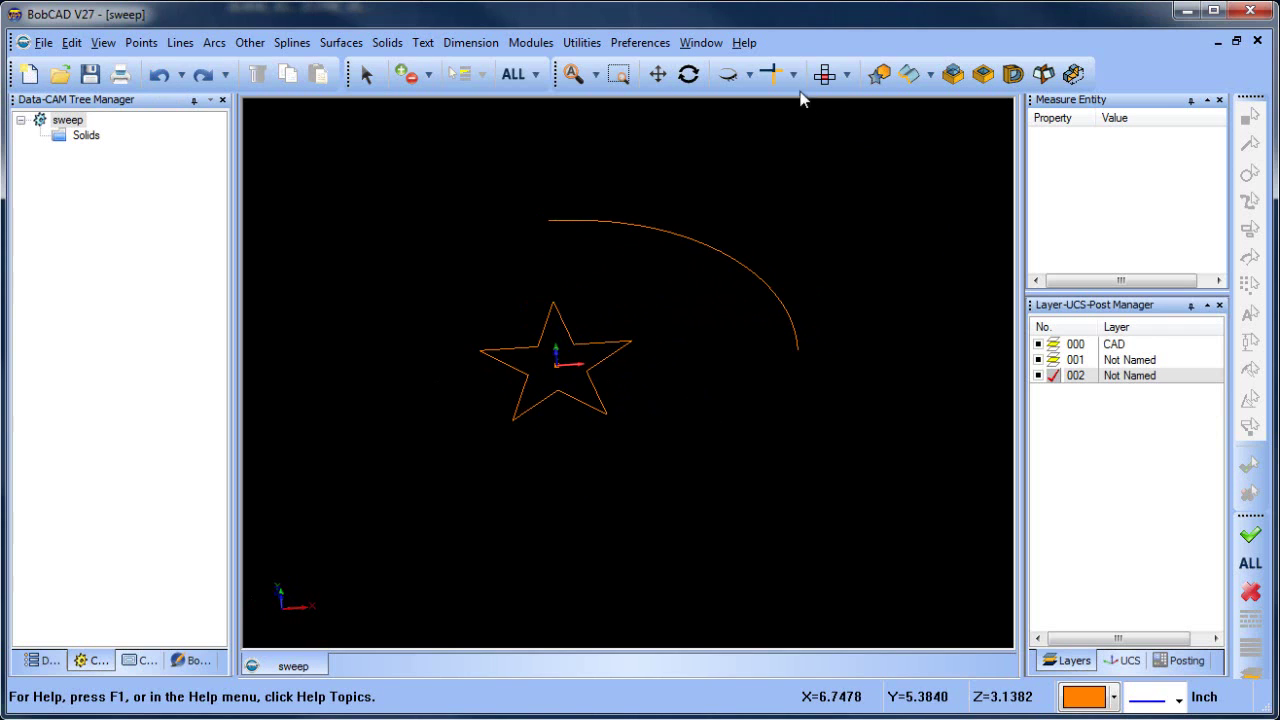
click(825, 74)
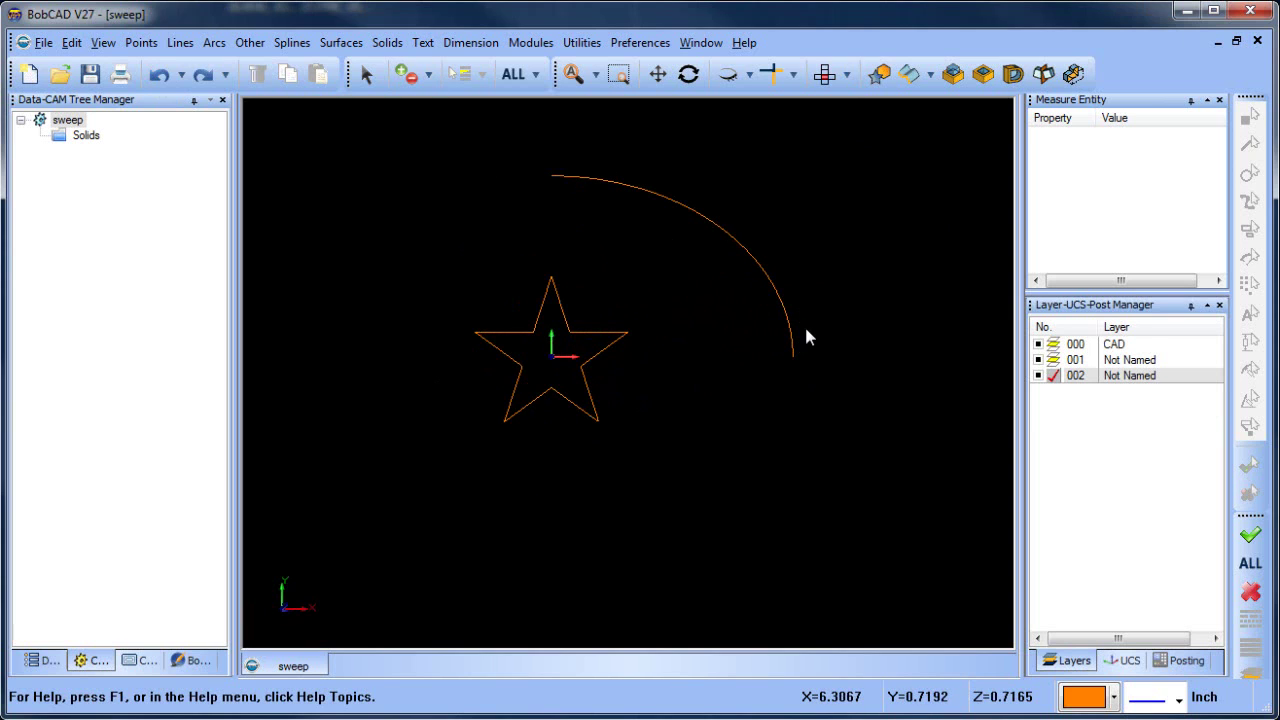
Sweep the star profile along the arc, using the star's centre as attachment point
click(341, 44)
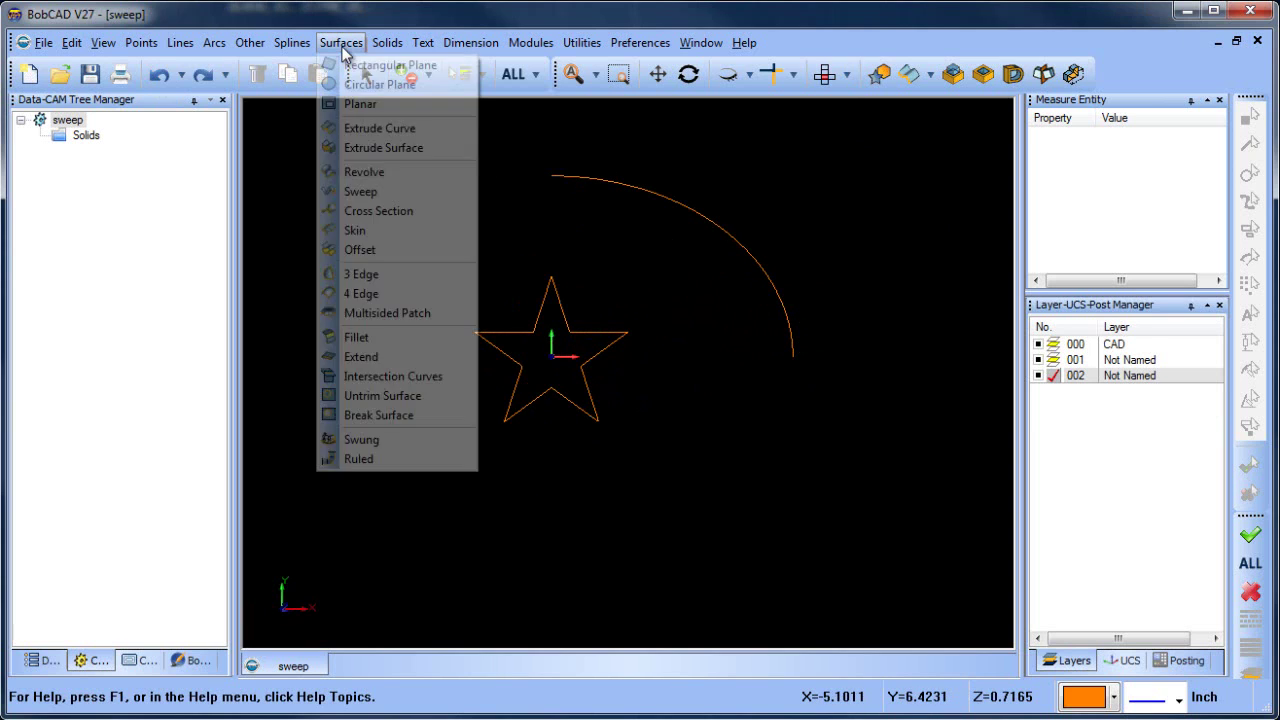
click(405, 192)
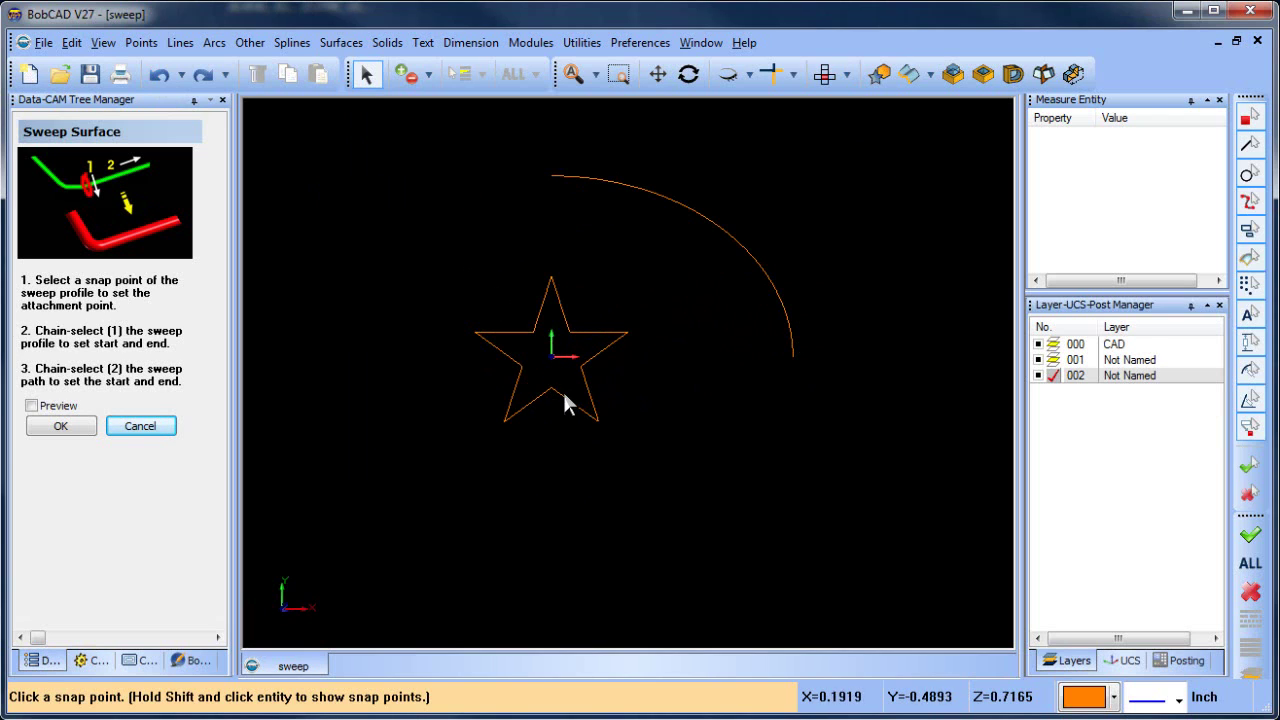
middle_drag(569, 403, 614, 409)
scroll(565, 347, up, 3)
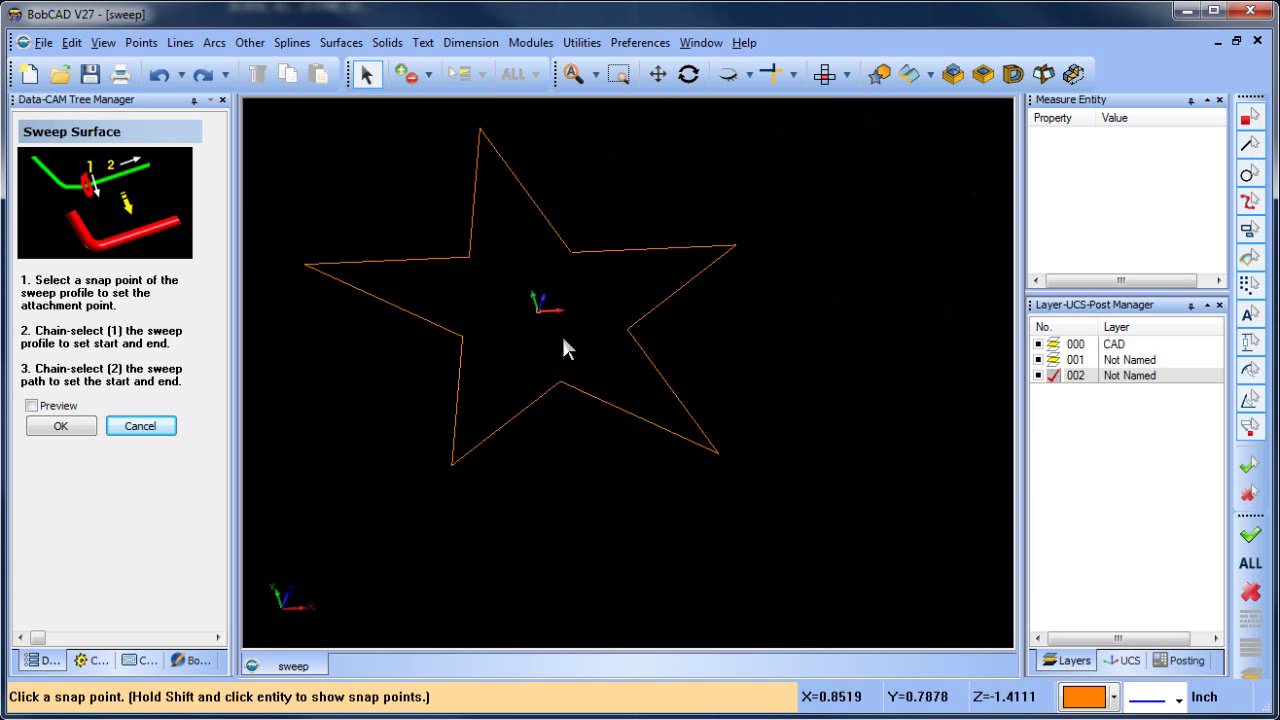
scroll(545, 330, up, 1)
click(520, 295)
scroll(540, 348, down, 1)
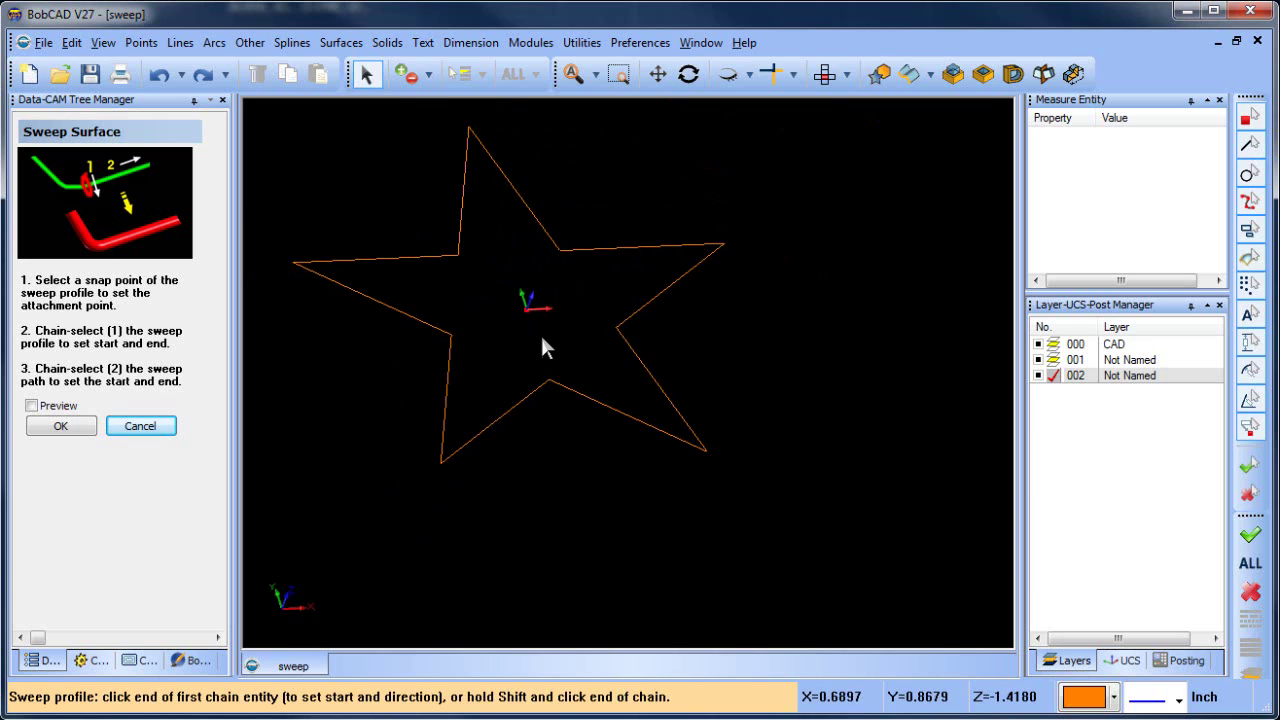
click(497, 168)
scroll(635, 222, down, 2)
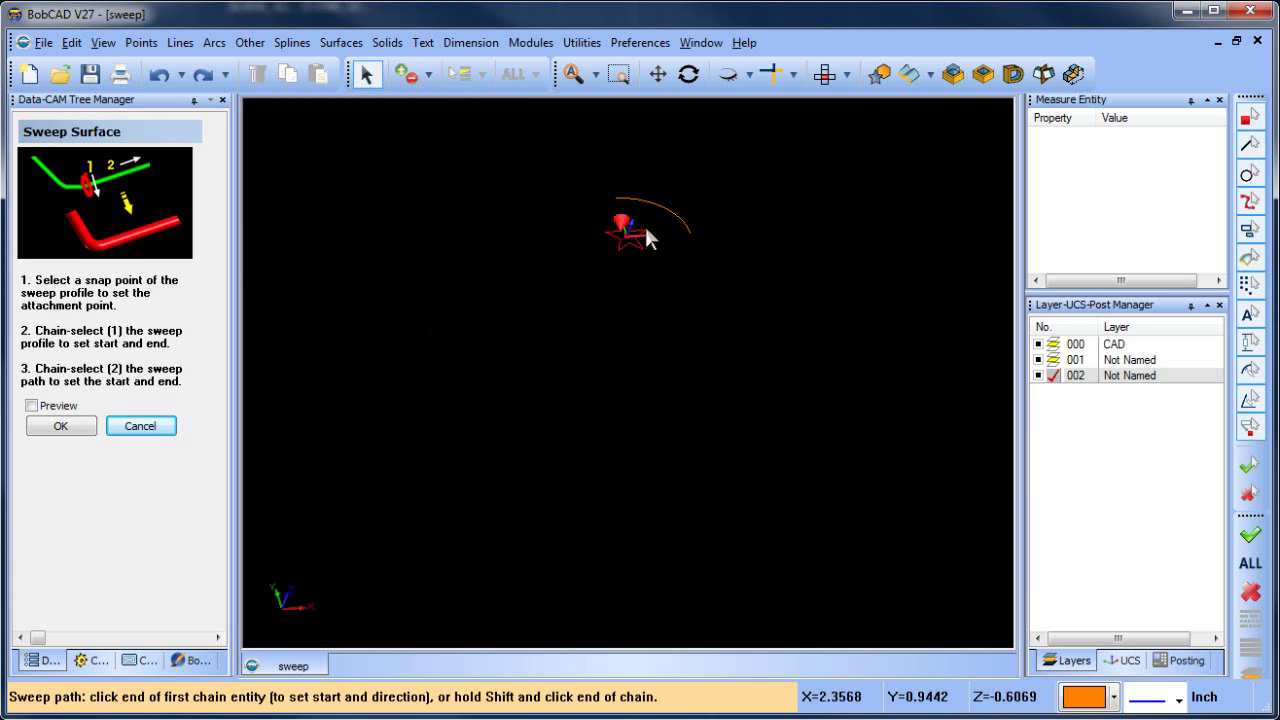
click(620, 197)
Inspect the swept surface in 3D, return to top view, and cancel the sweep tool
middle_drag(684, 318, 648, 405)
scroll(617, 348, up, 3)
click(825, 73)
scroll(689, 323, down, 2)
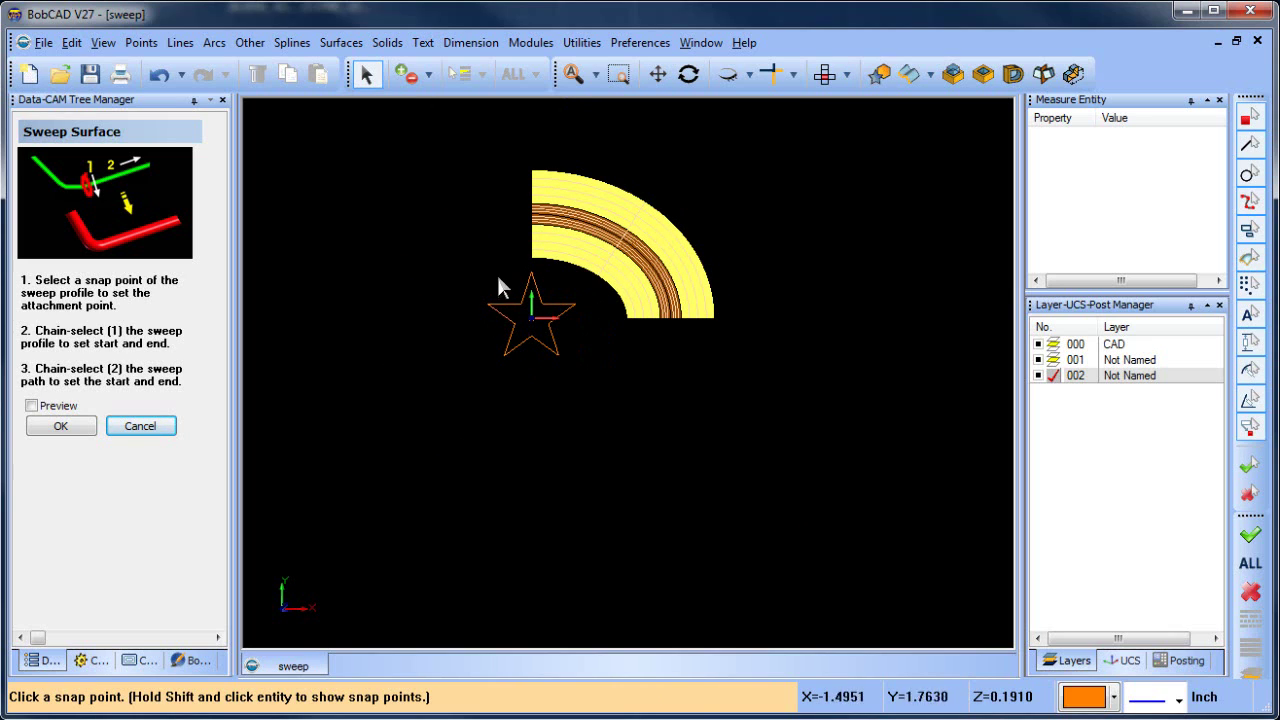
right_click(381, 175)
click(433, 208)
Undo the trial sweep surface and zoom in on the star and arc
click(159, 73)
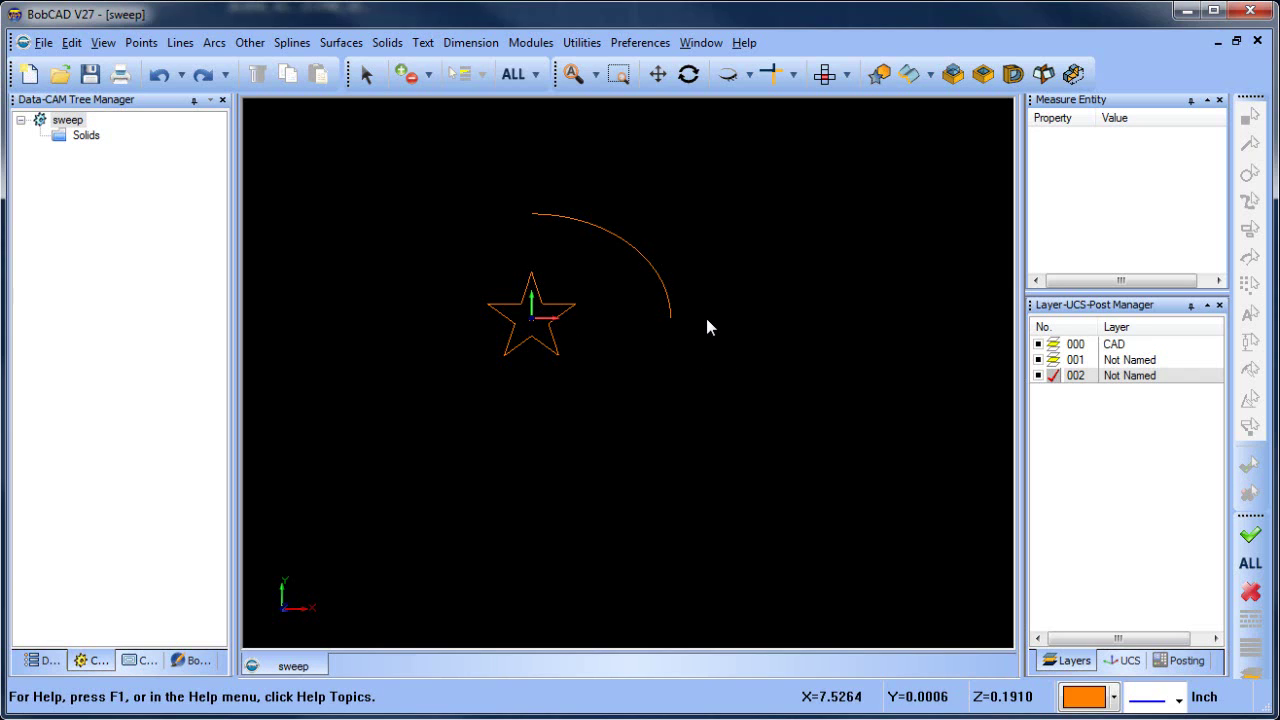
scroll(703, 320, up, 1)
Try Trim Screen on the arc twice, undoing each trial trim
click(793, 74)
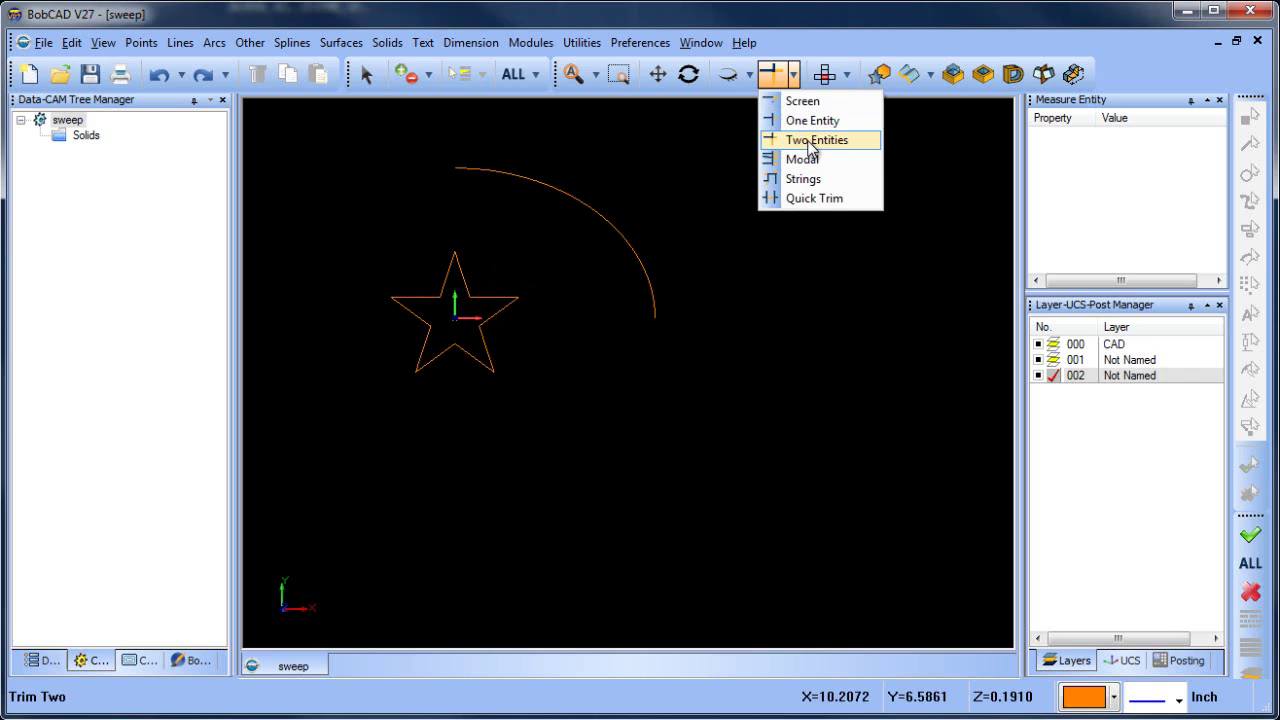
click(812, 102)
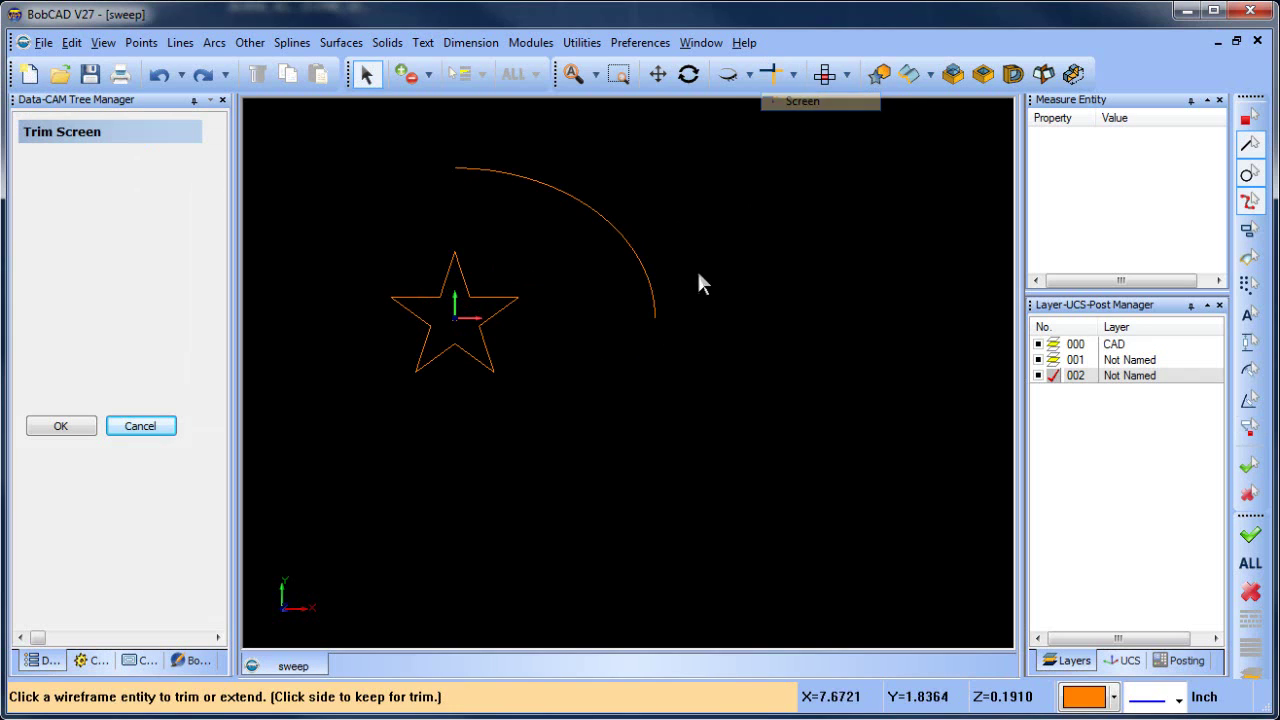
click(642, 264)
click(626, 266)
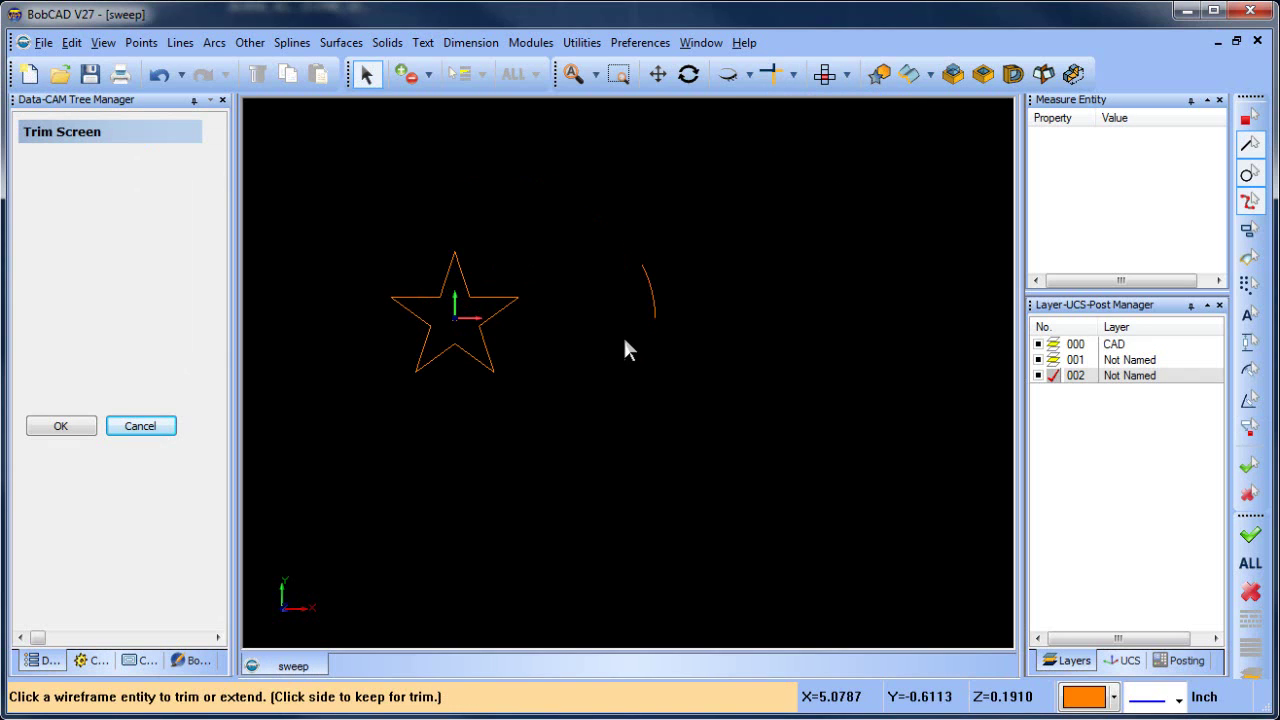
click(158, 74)
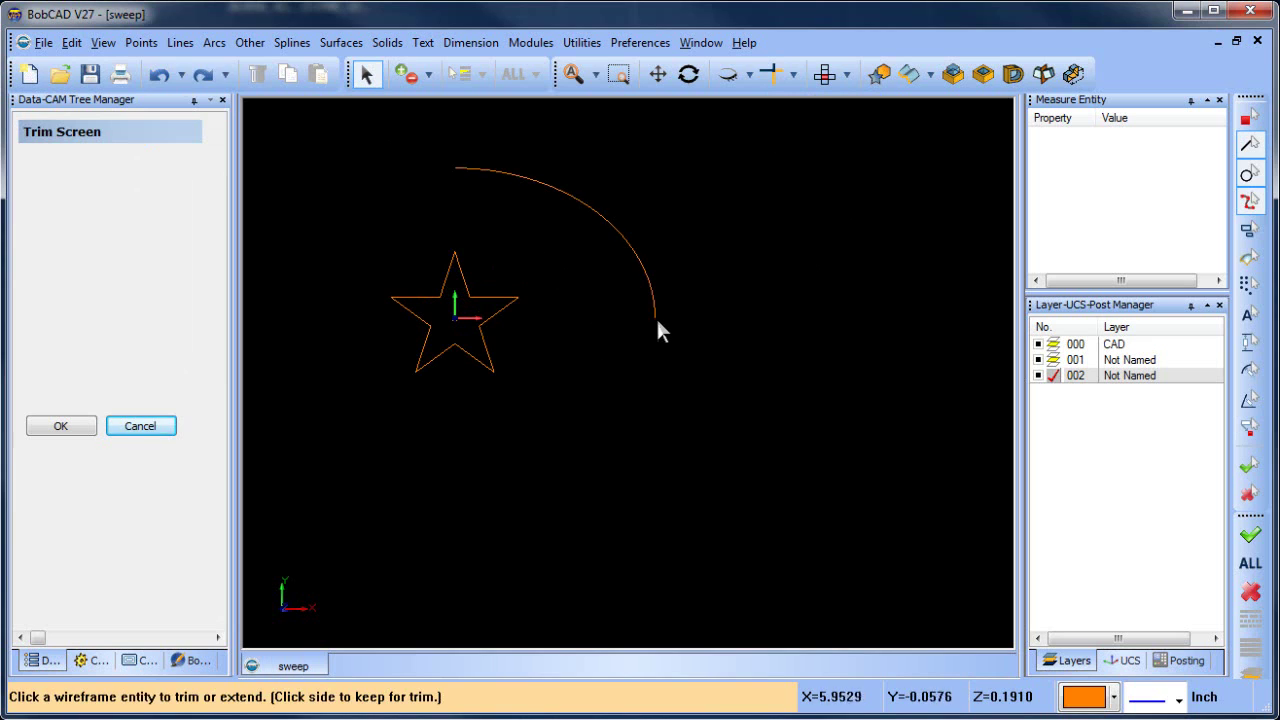
click(655, 316)
click(624, 295)
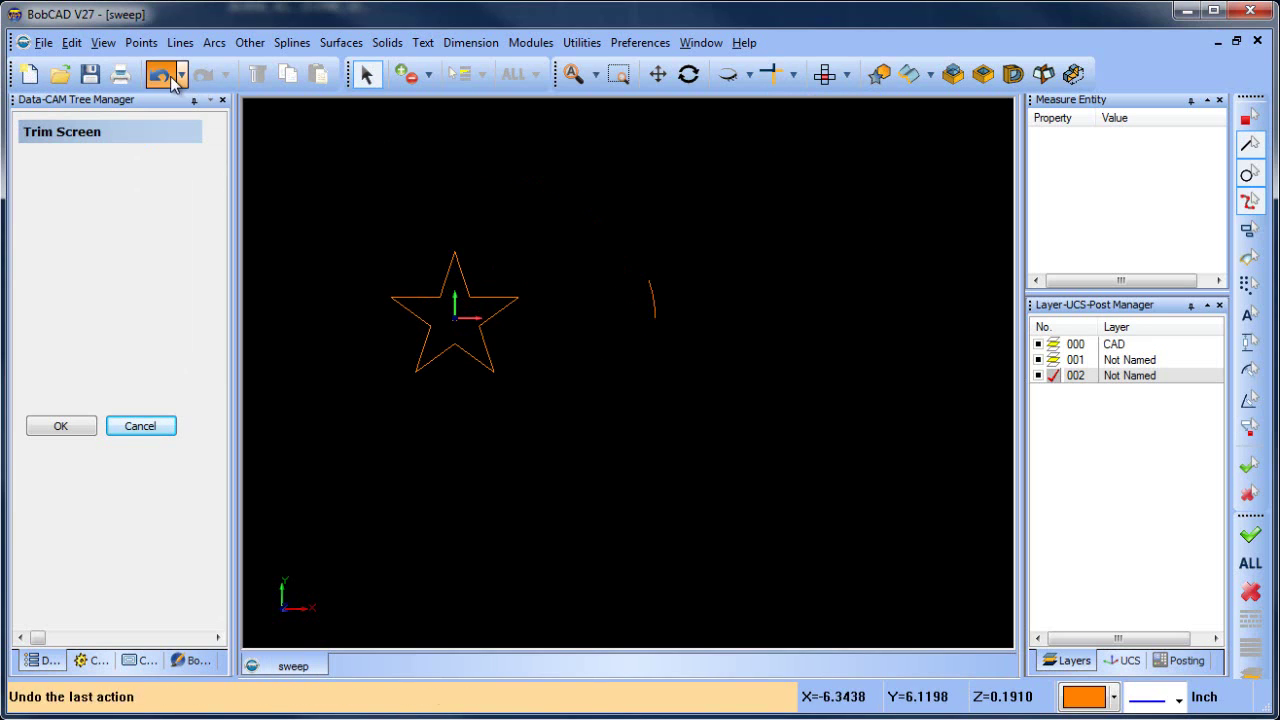
click(158, 74)
Trim the arc's lower end back slightly and cancel the trim tool
click(613, 232)
click(628, 314)
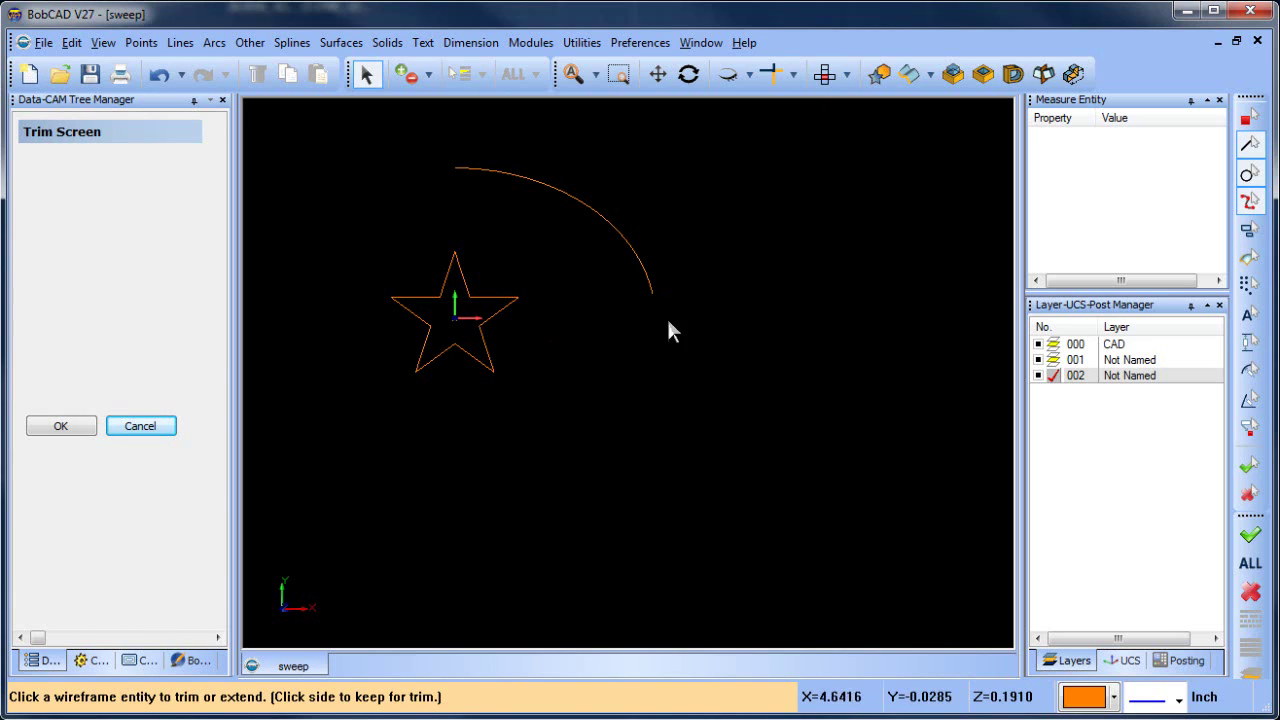
right_click(711, 256)
click(752, 286)
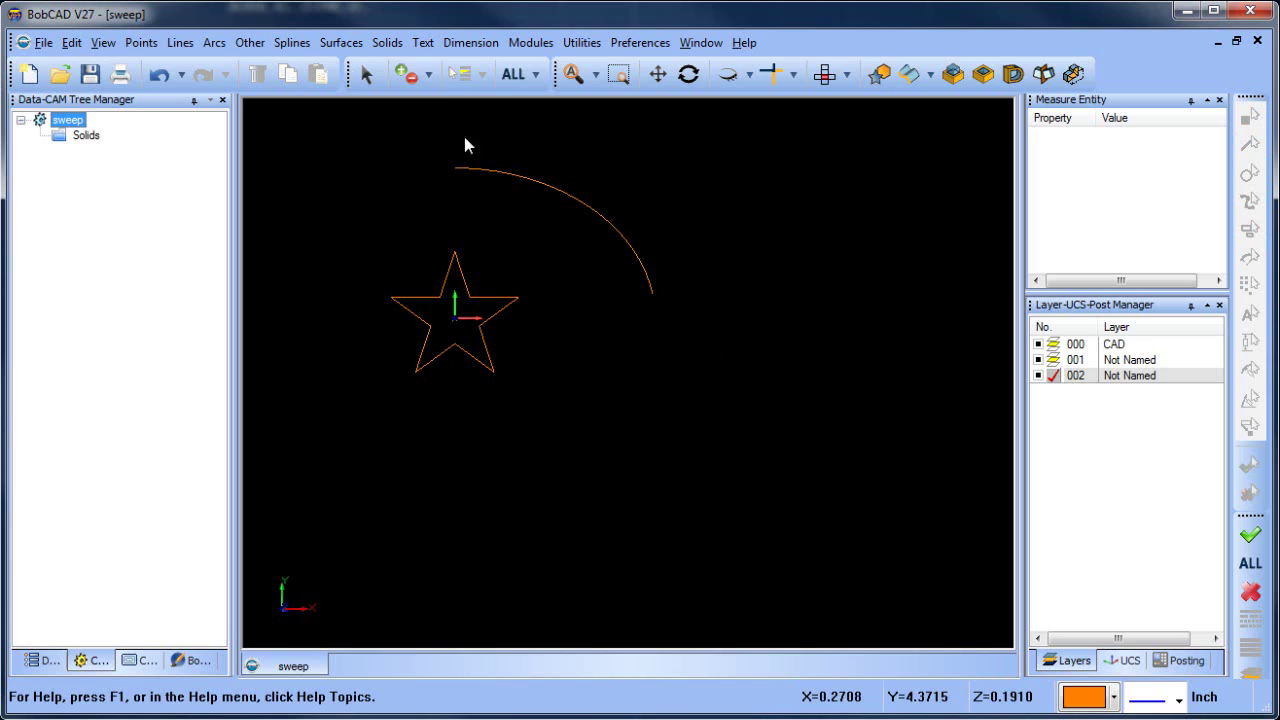
Sweep the star from its centre along the trimmed arc and orbit to inspect the surface
click(342, 45)
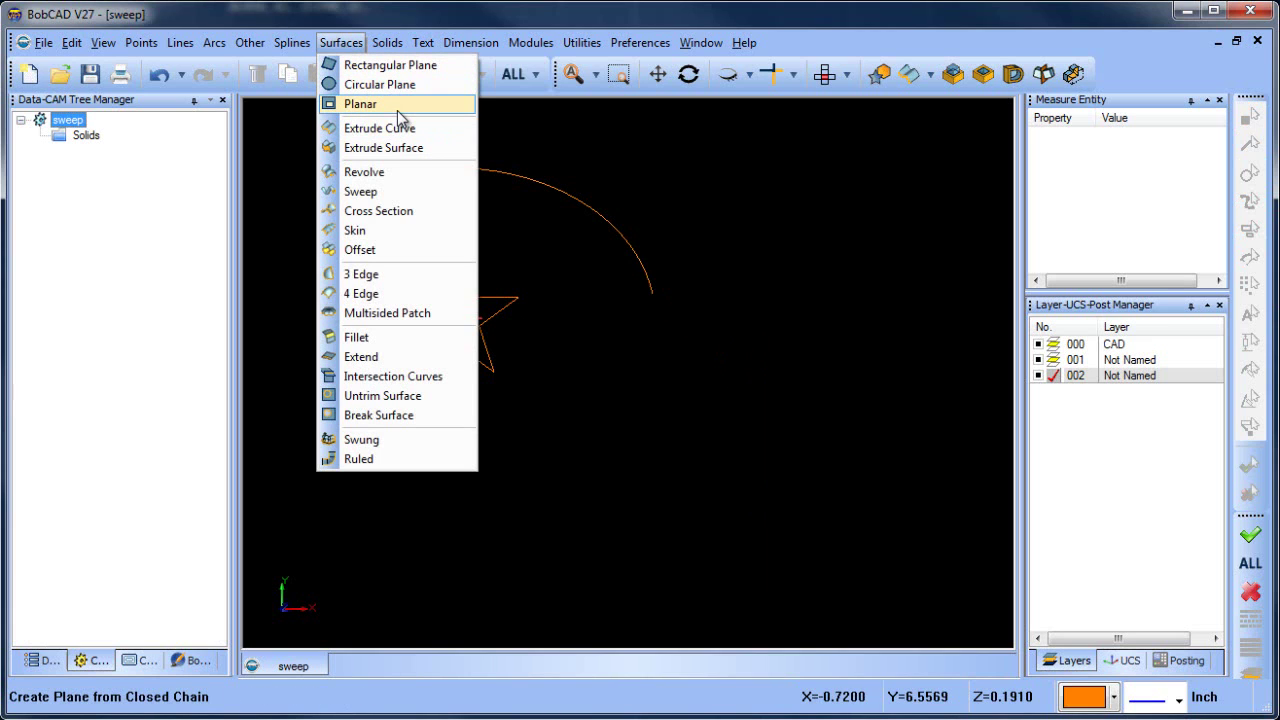
click(399, 197)
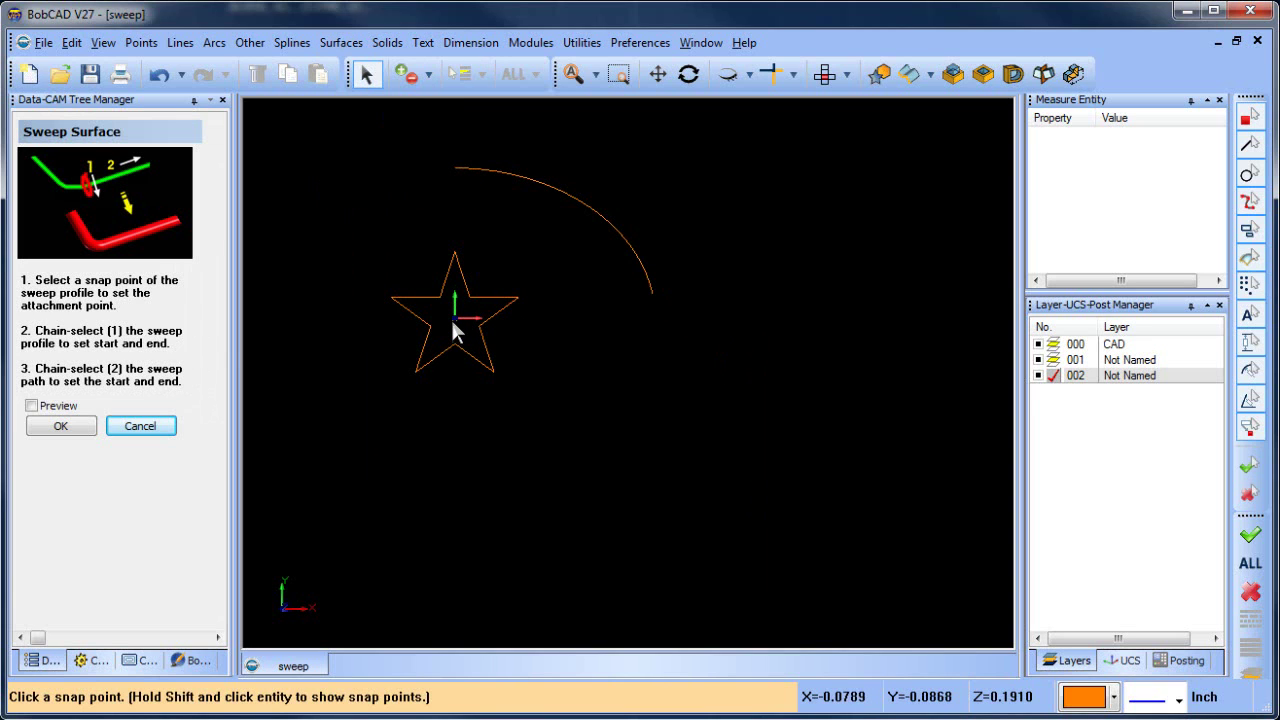
middle_drag(529, 437, 512, 262)
click(512, 262)
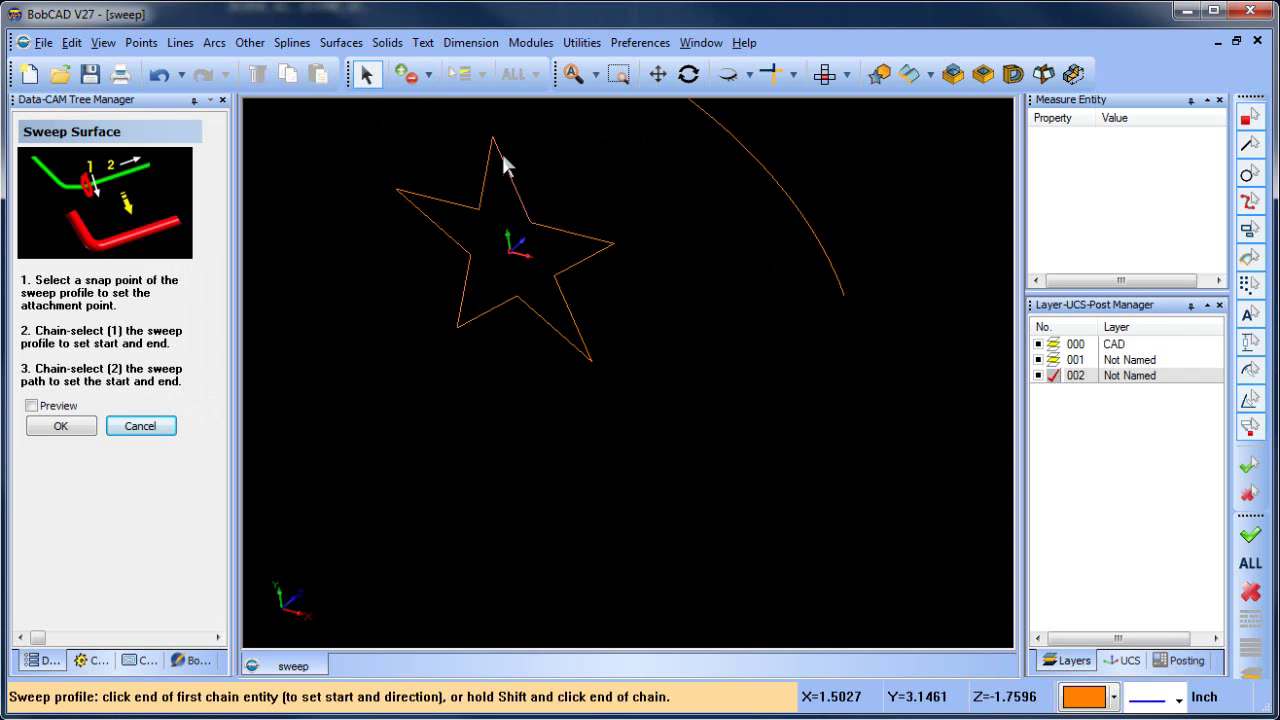
click(505, 168)
scroll(640, 230, down, 3)
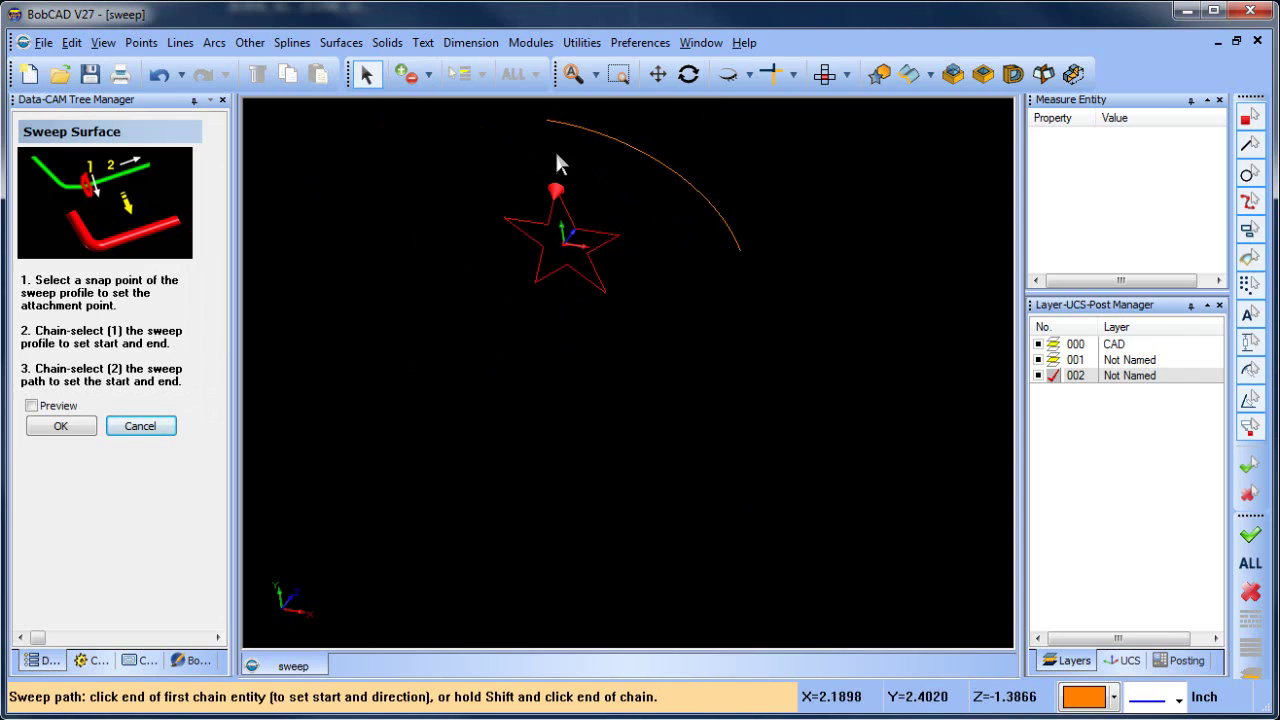
click(559, 119)
middle_drag(694, 343, 707, 290)
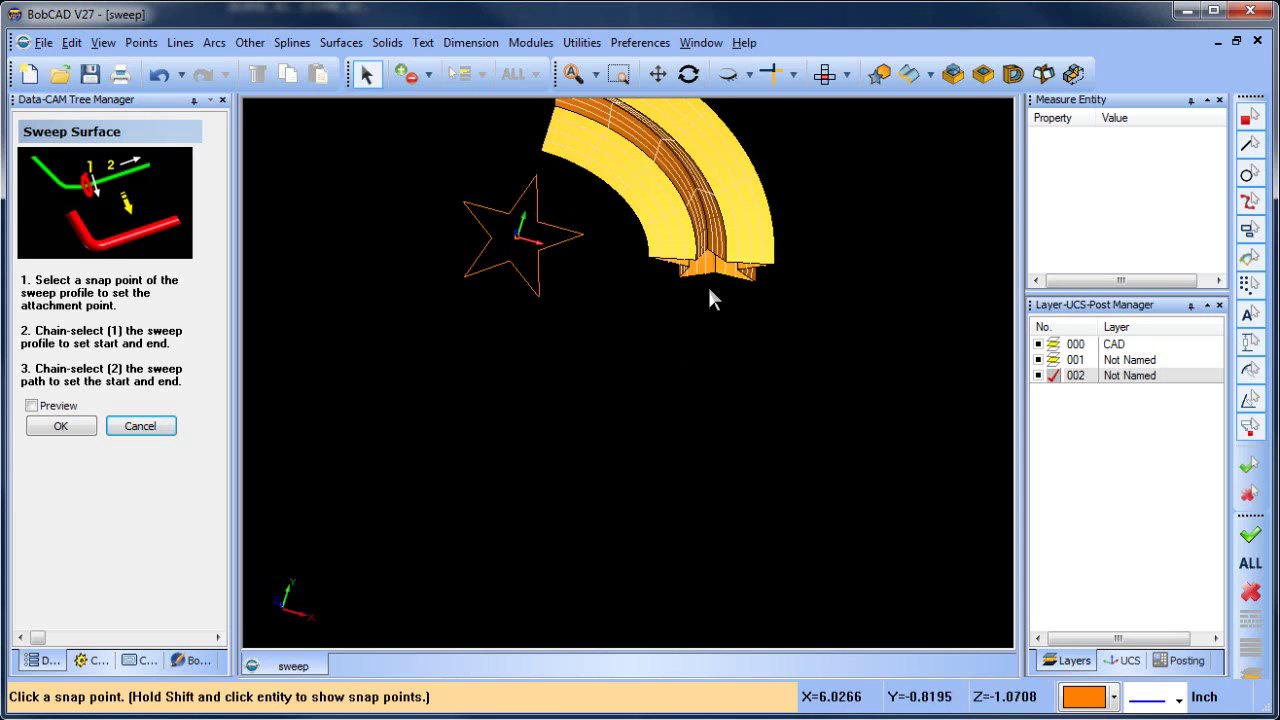
middle_drag(691, 386, 662, 360)
scroll(699, 368, down, 3)
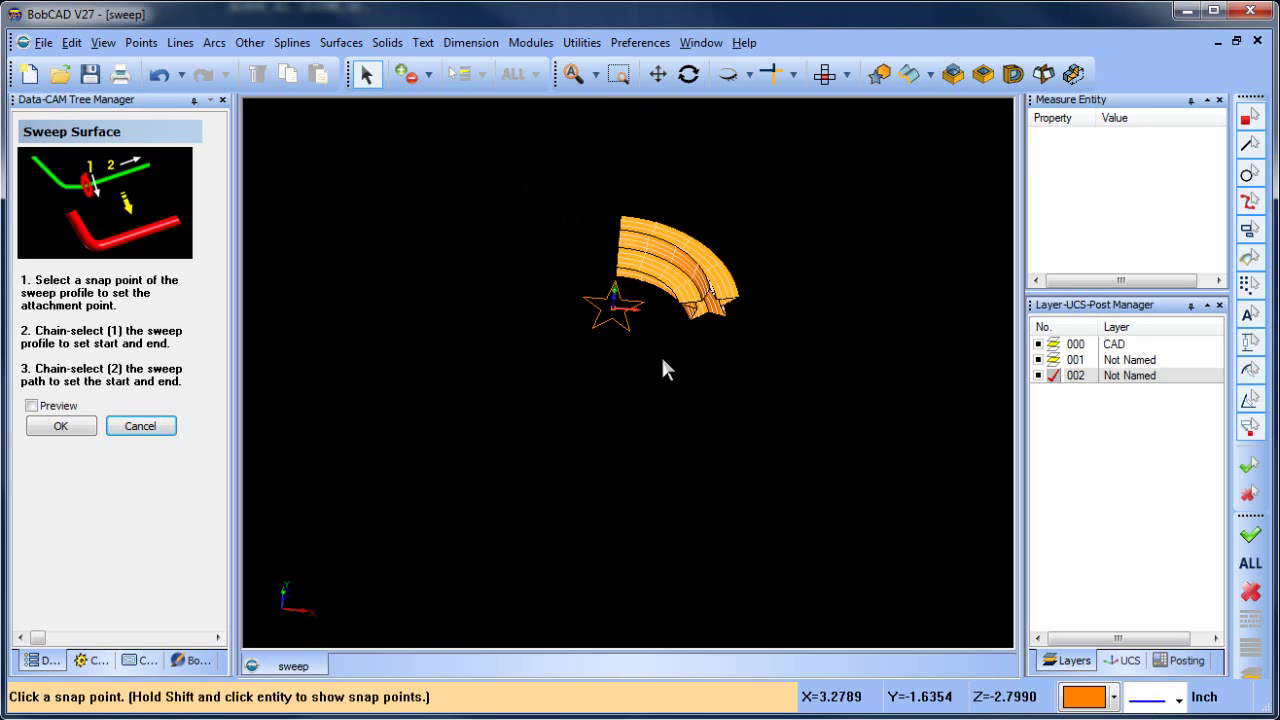
Undo the trial sweep, return to top view, and attempt screen trims on the arc before cancelling
click(160, 74)
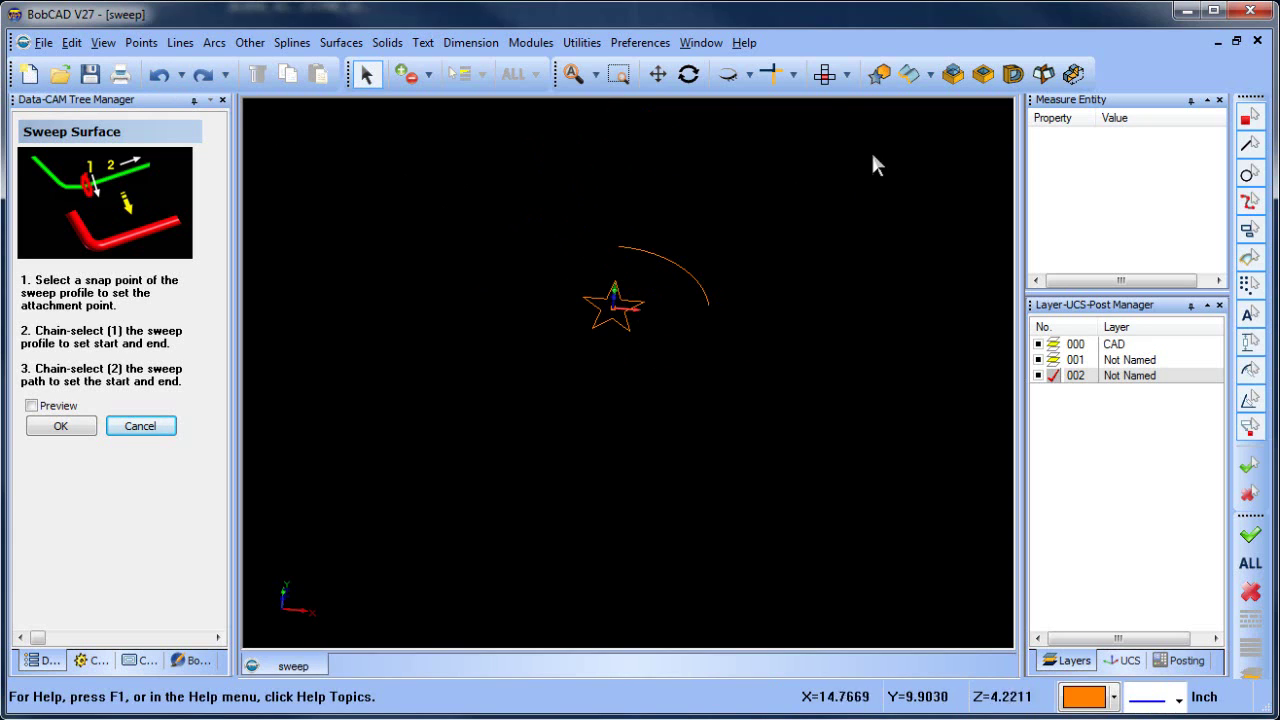
click(822, 78)
click(793, 74)
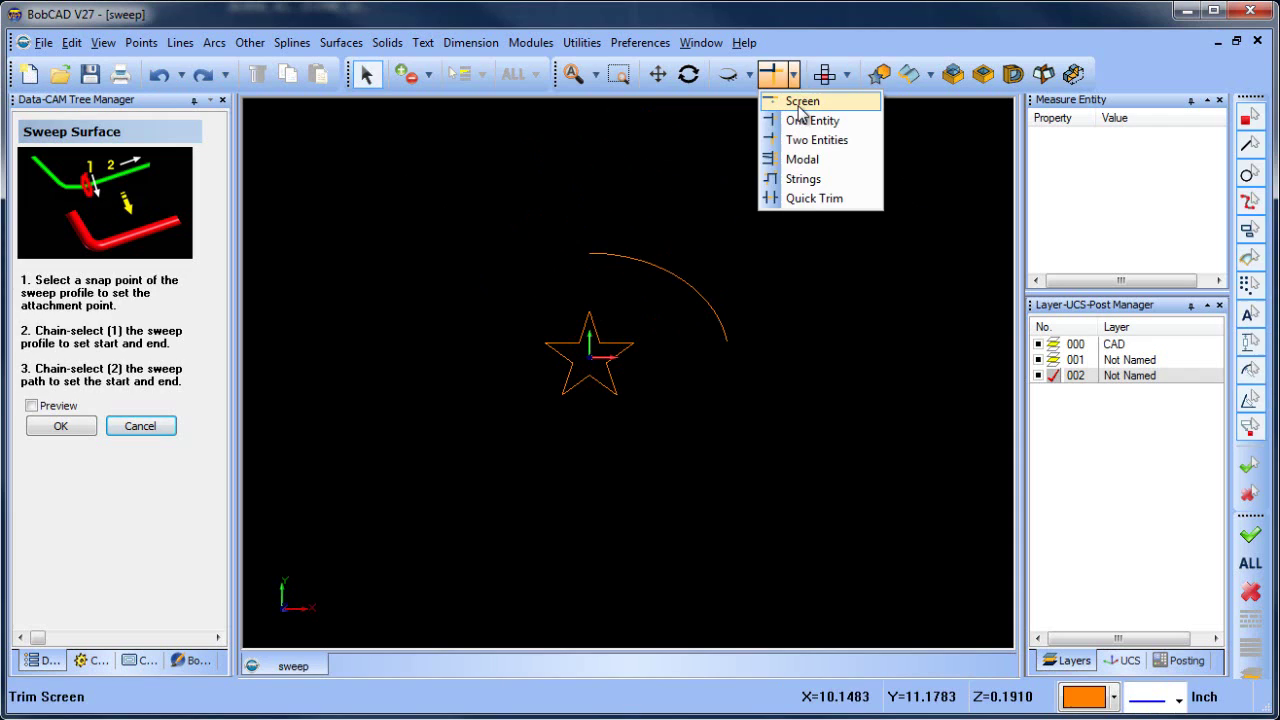
click(800, 104)
click(591, 253)
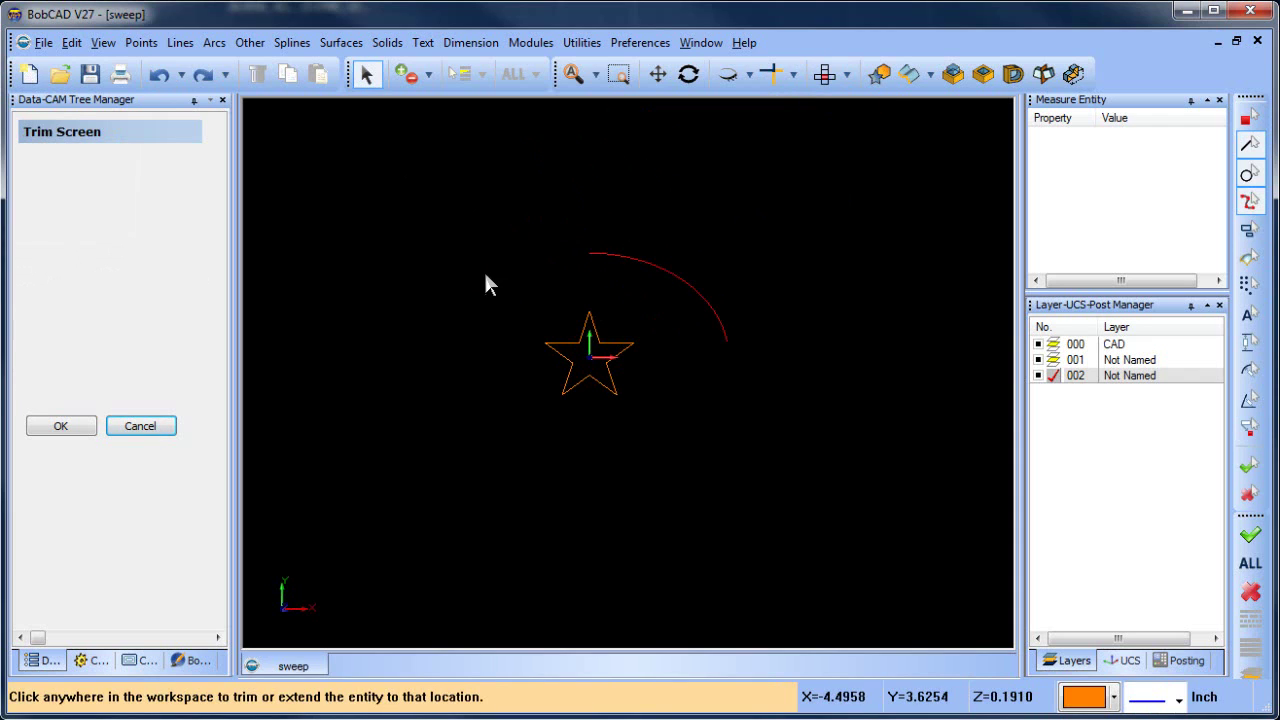
click(484, 270)
click(586, 255)
click(515, 262)
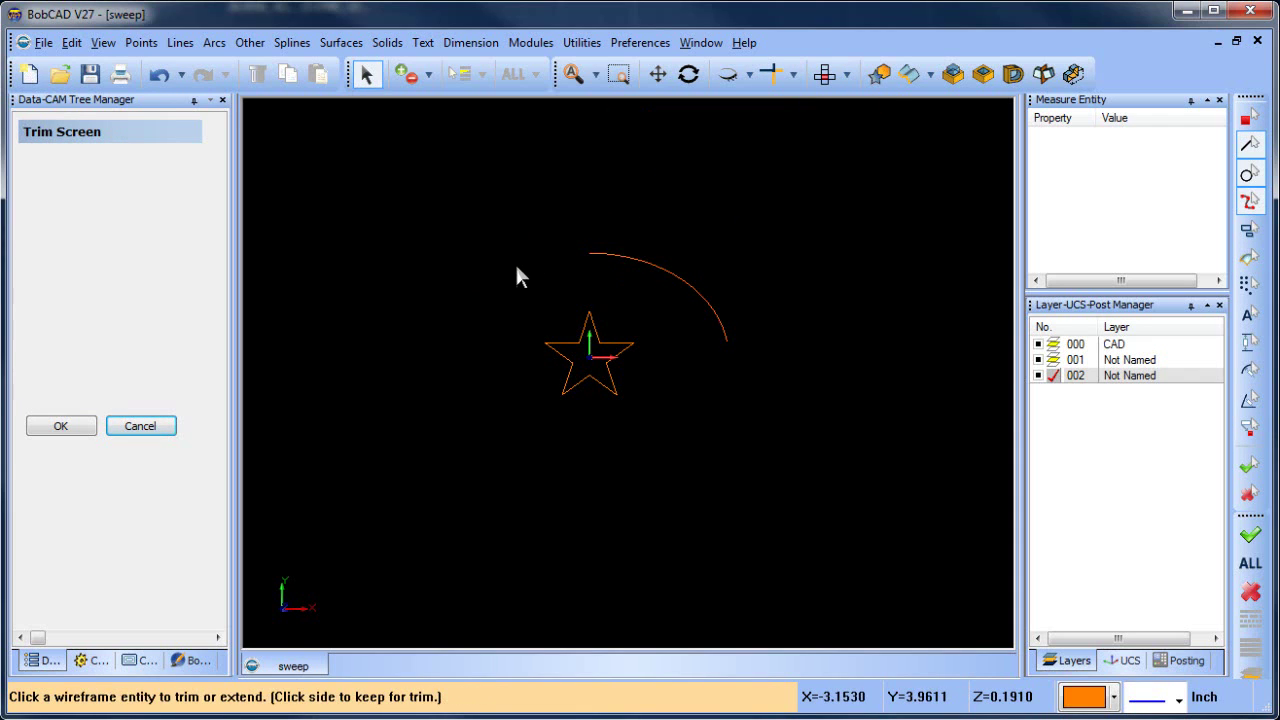
click(605, 254)
click(542, 252)
click(727, 346)
click(737, 466)
right_click(754, 180)
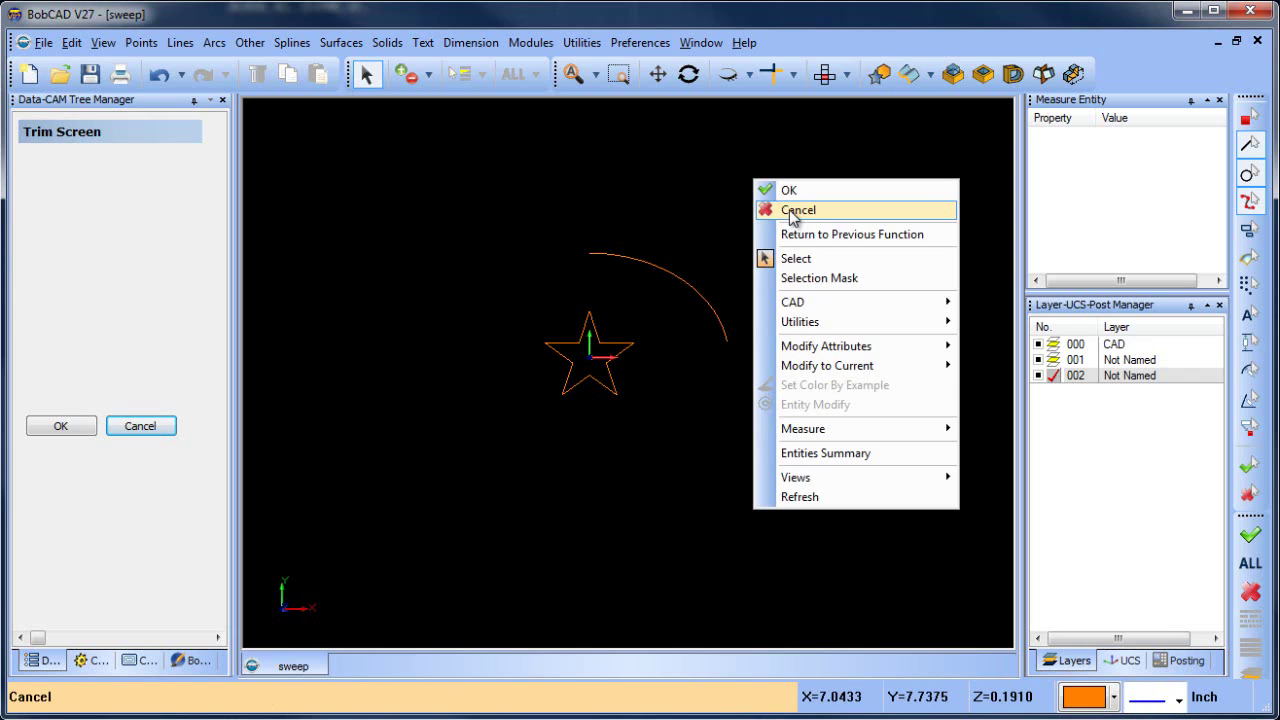
click(792, 210)
Retry Trim Screen on the arc's ends, then exit the trim function
click(793, 74)
click(803, 101)
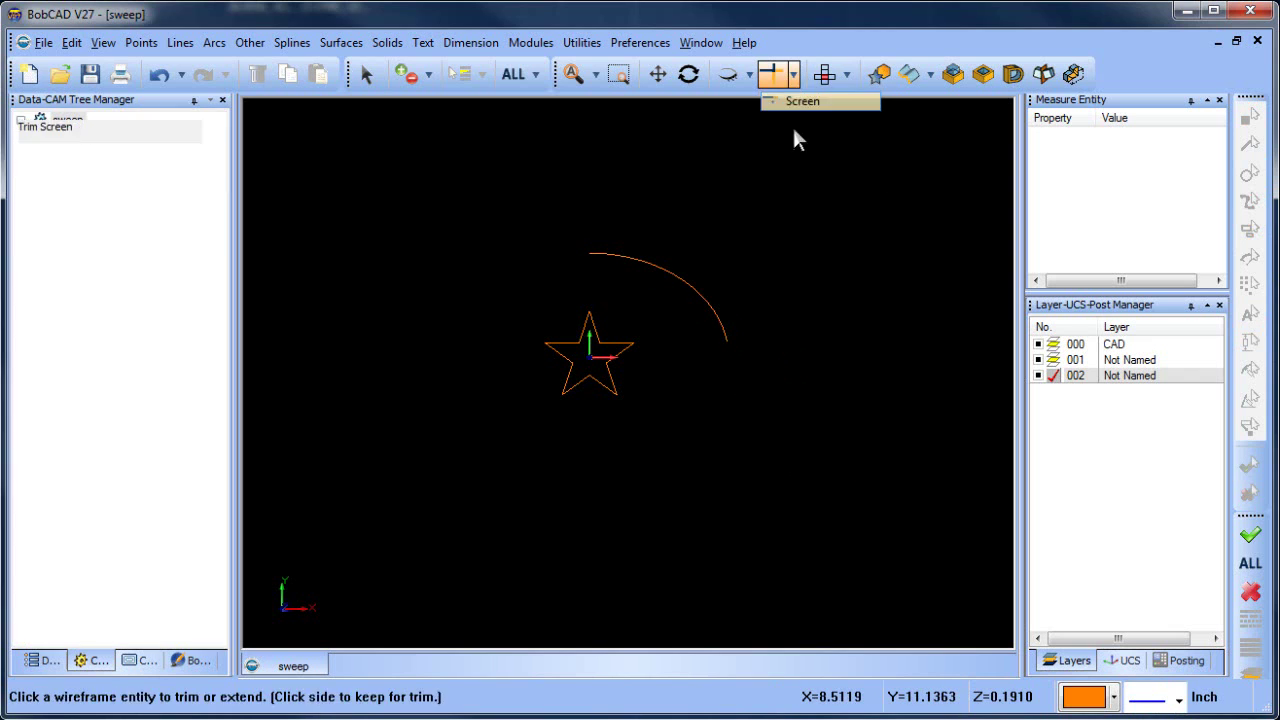
click(705, 359)
click(708, 400)
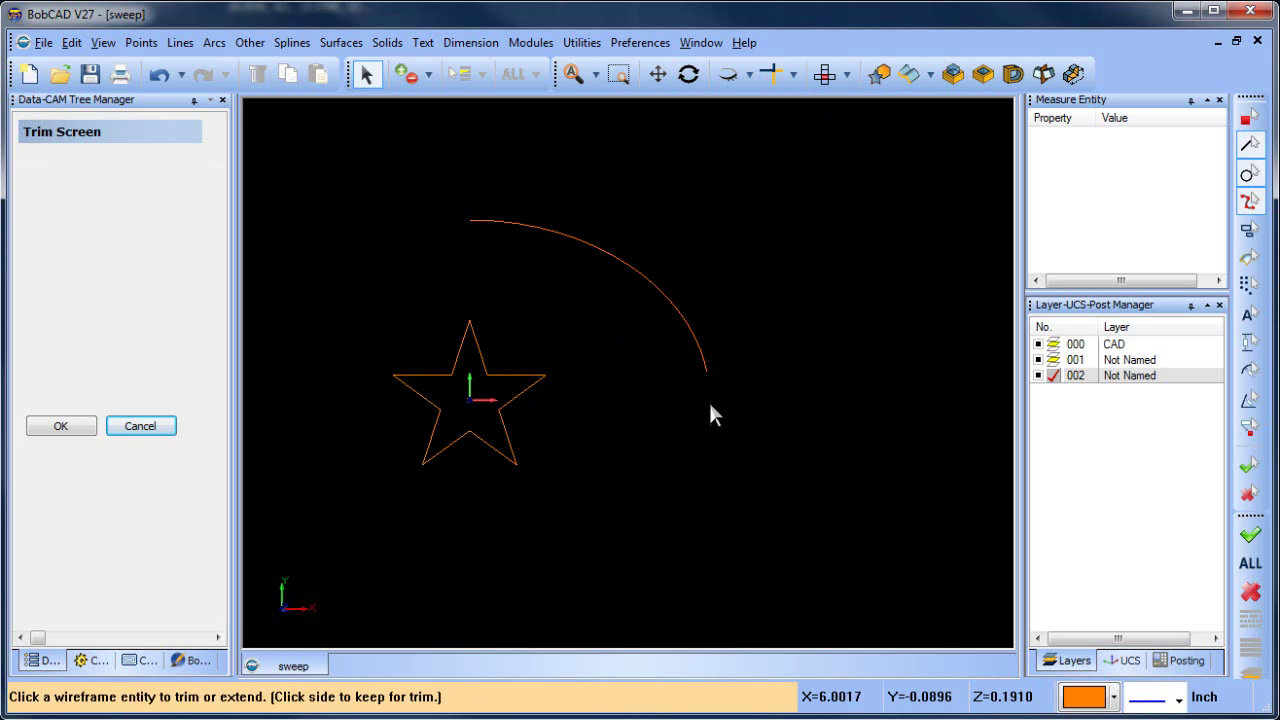
click(490, 221)
click(423, 222)
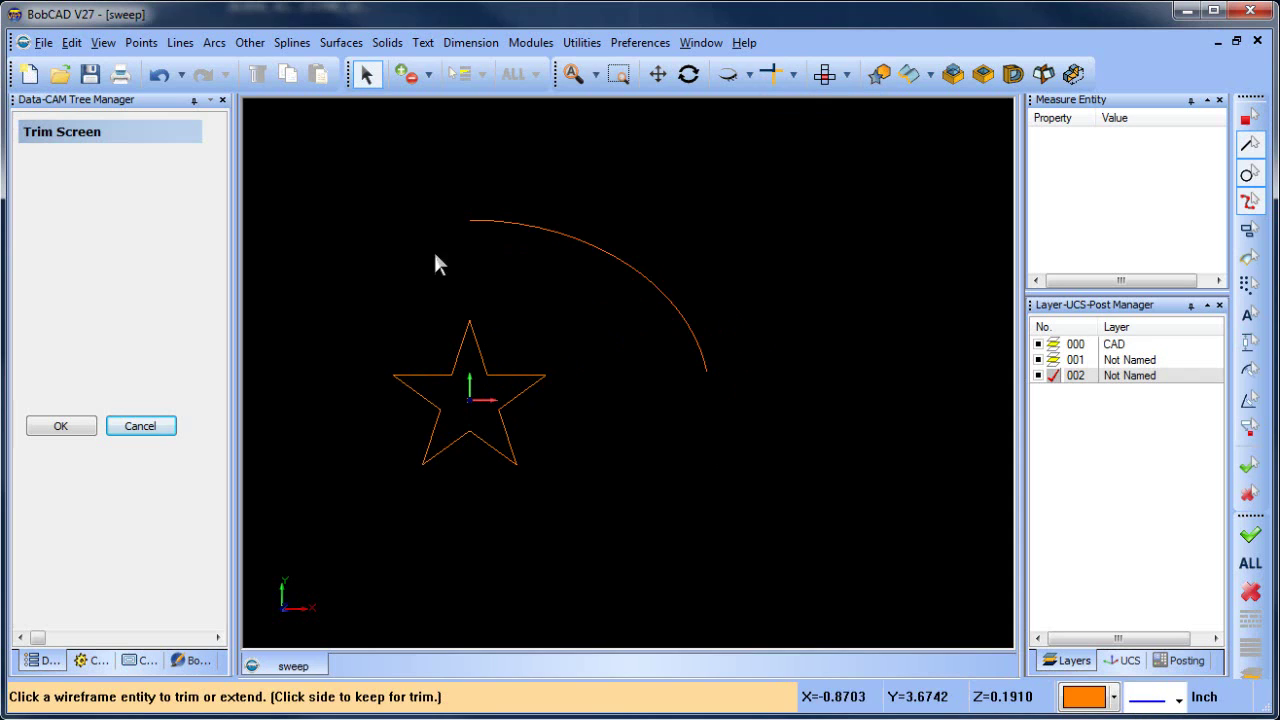
click(474, 220)
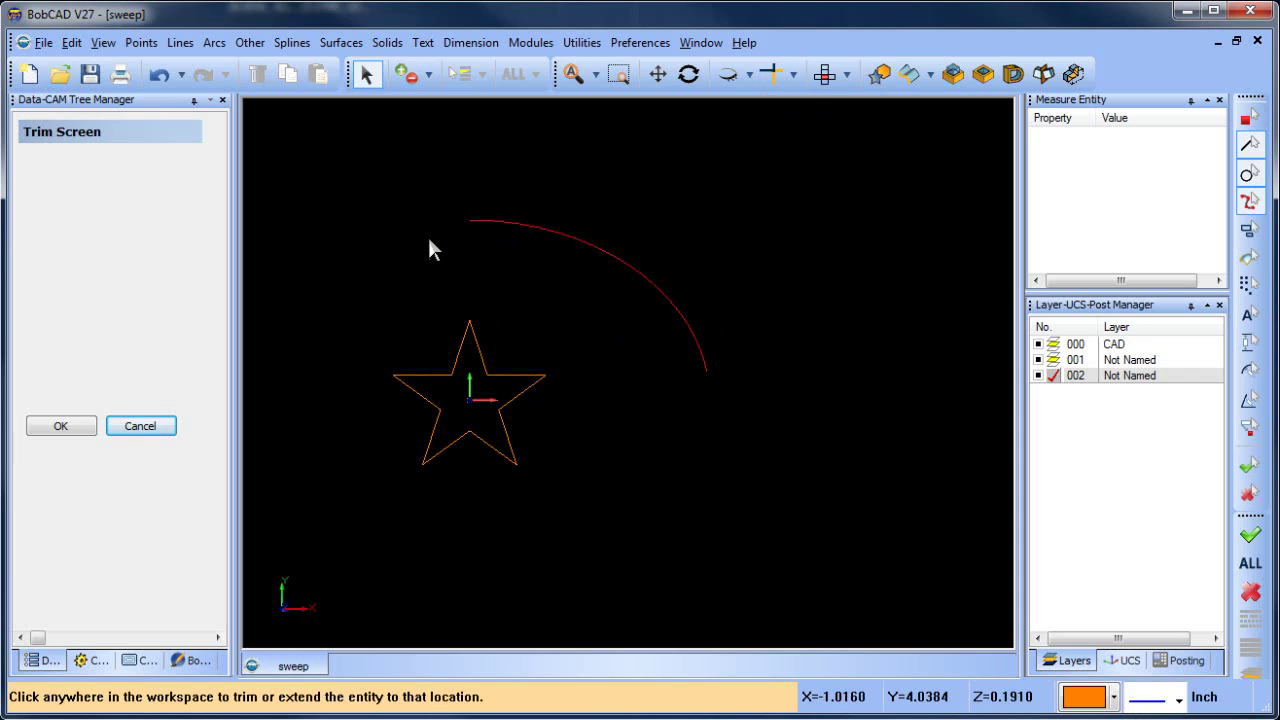
click(428, 245)
right_click(557, 165)
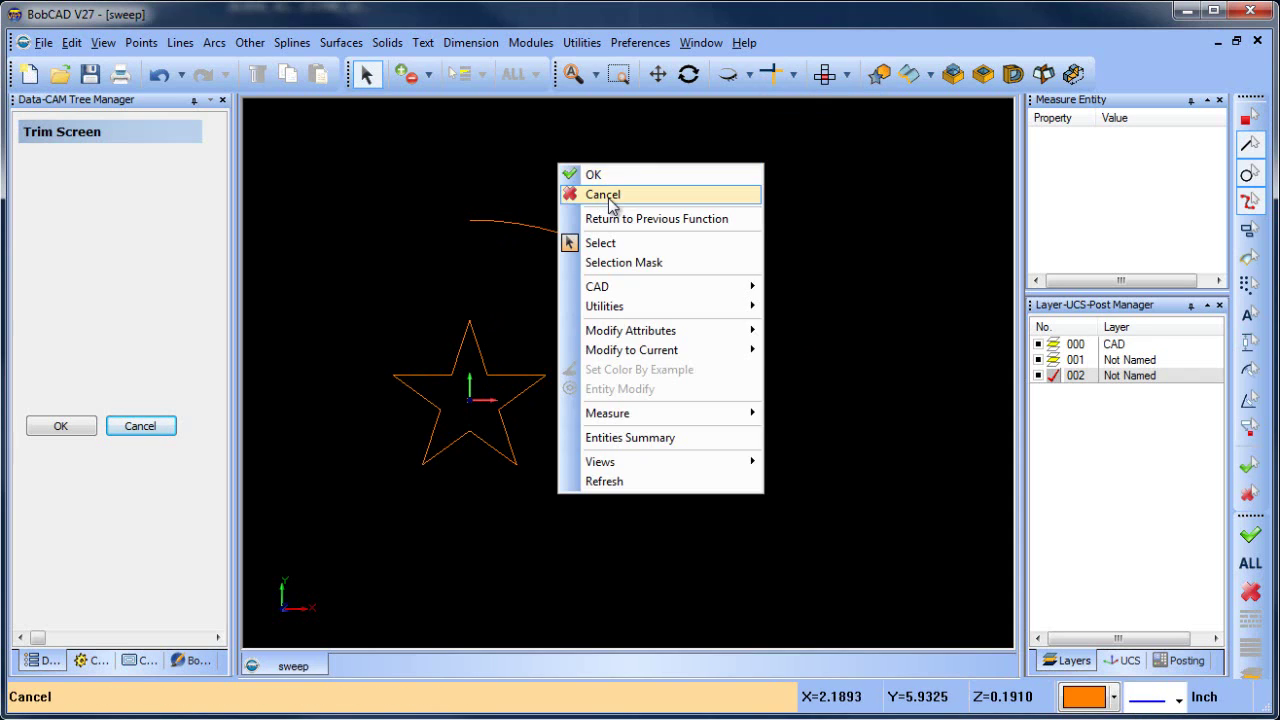
click(605, 195)
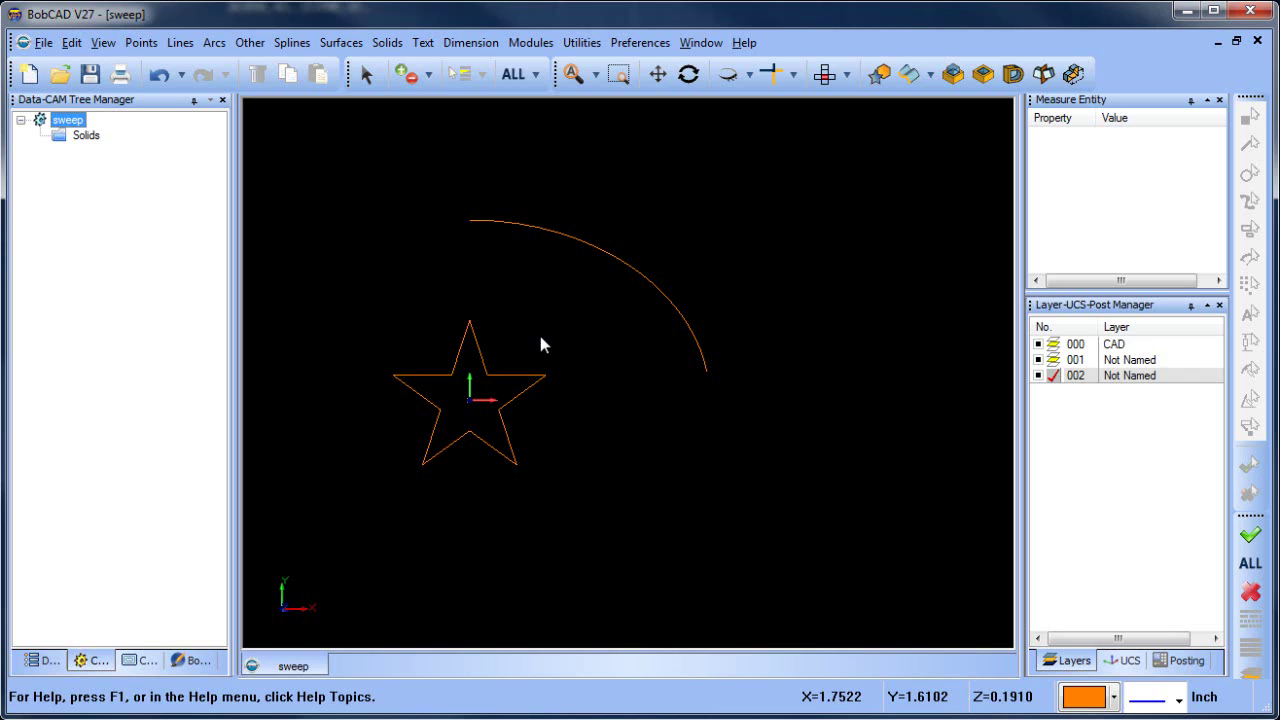
Dismiss the trim list and undo twice to bring back the full ellipse, then zoom out
click(793, 74)
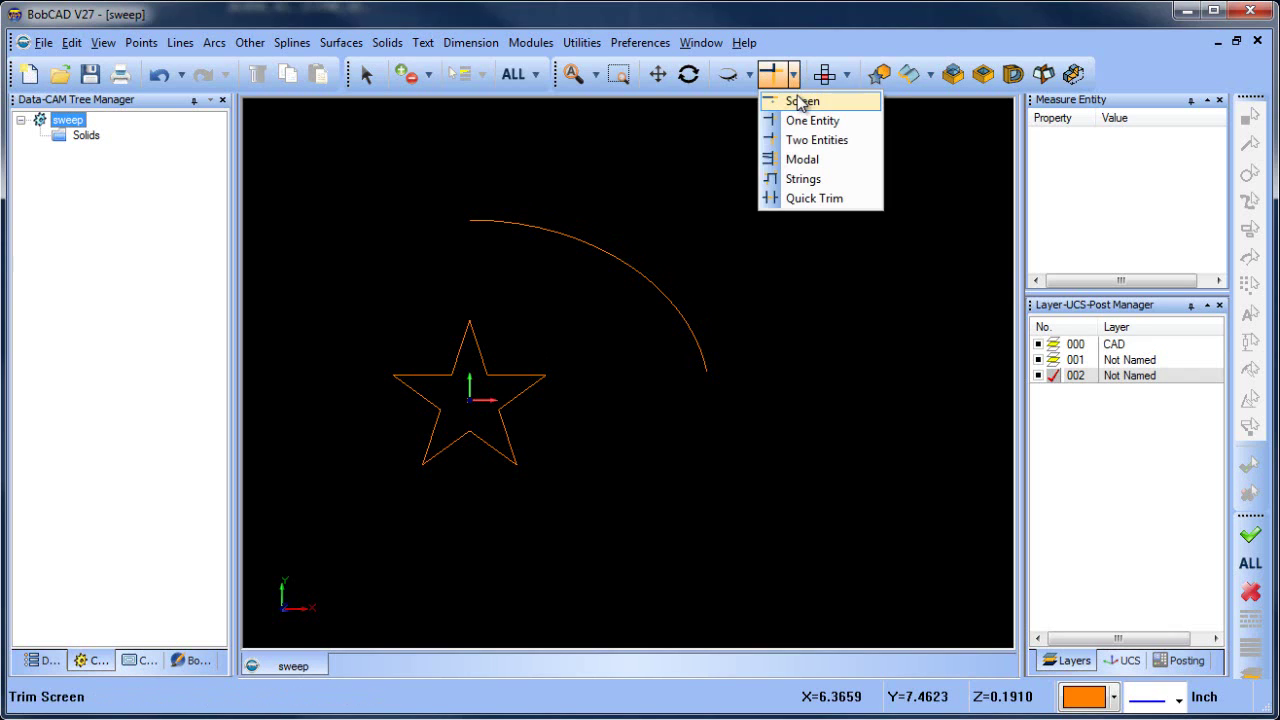
click(800, 101)
click(158, 76)
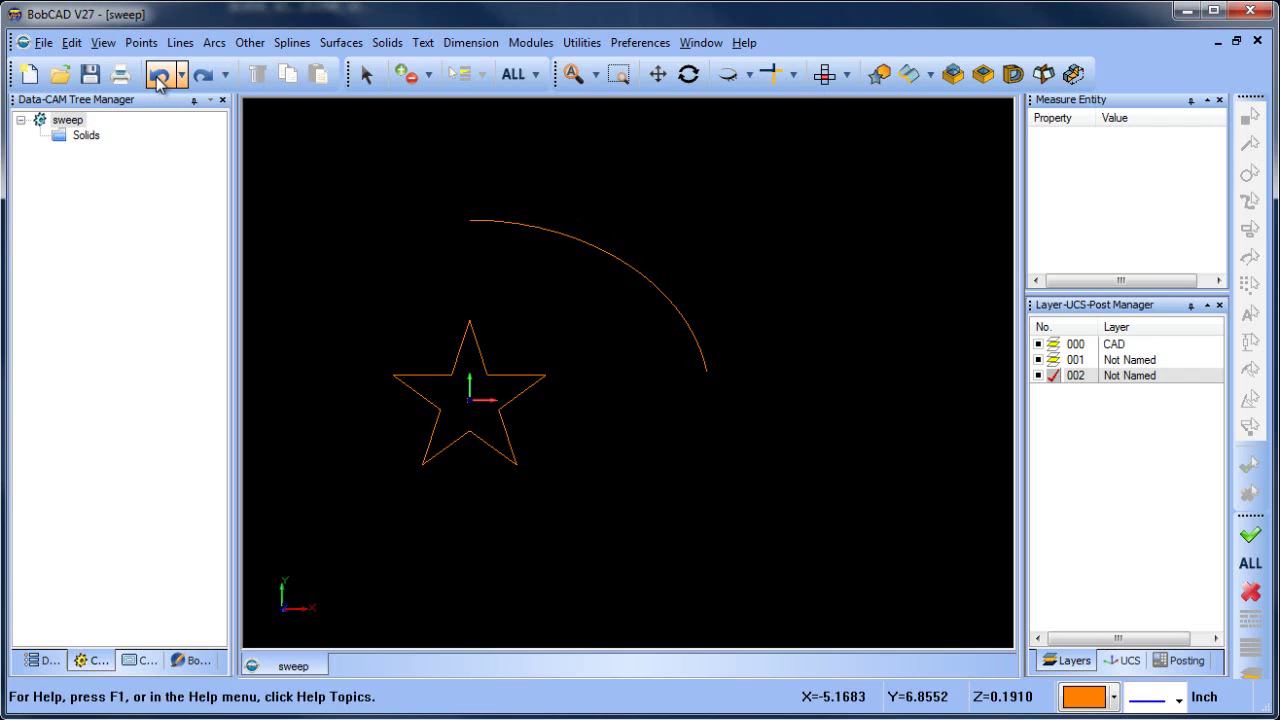
click(158, 76)
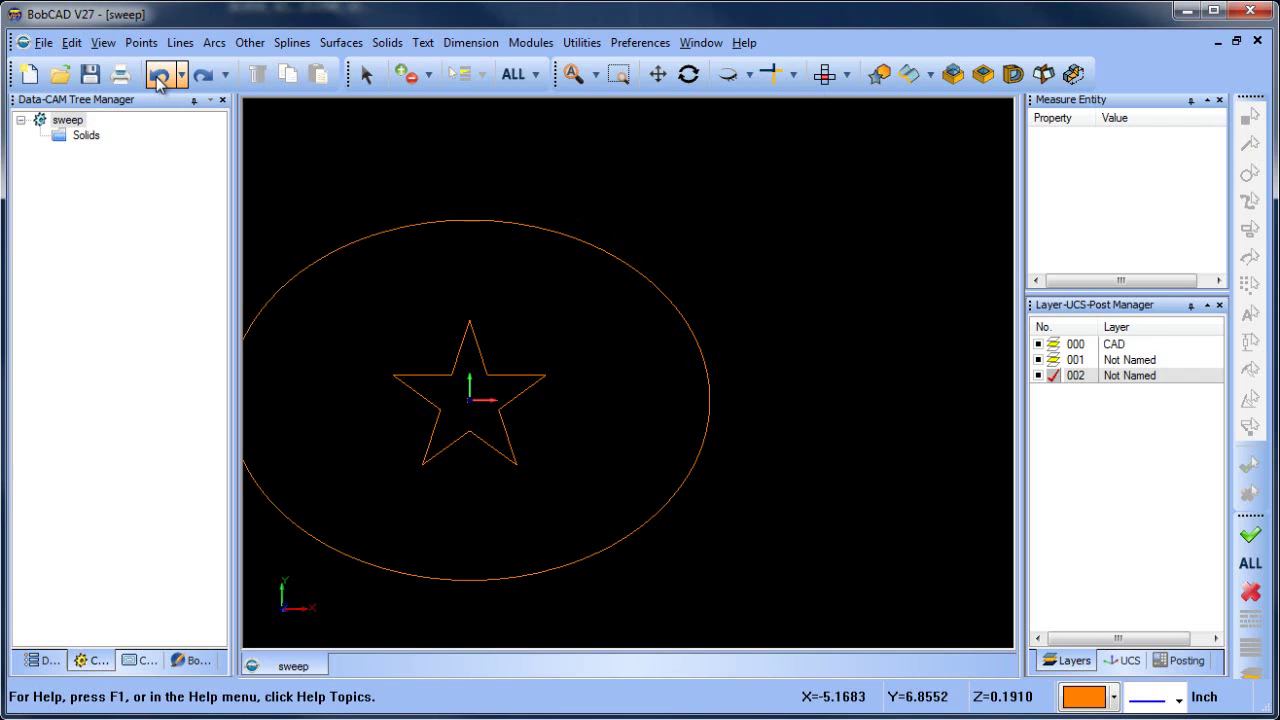
scroll(660, 274, down, 3)
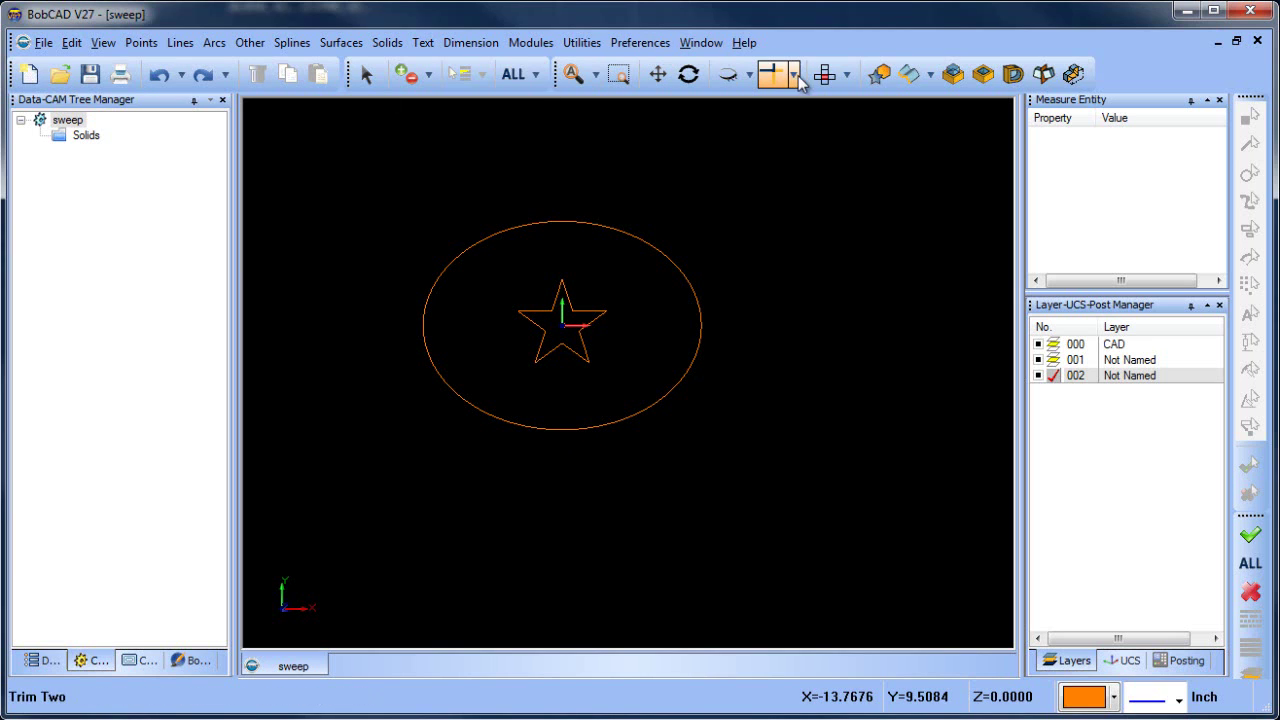
Divide the ellipse into 2 pieces with Utilities > Break > Divide
click(581, 43)
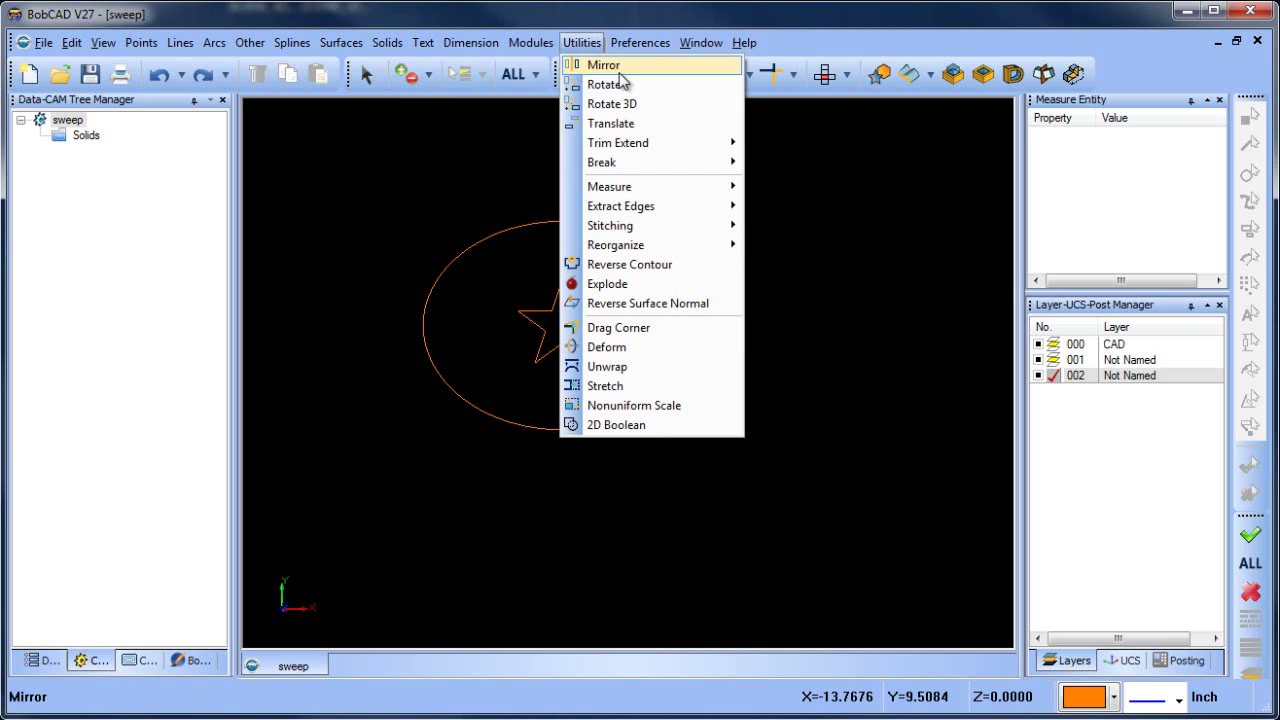
mouse_move(636, 165)
click(775, 240)
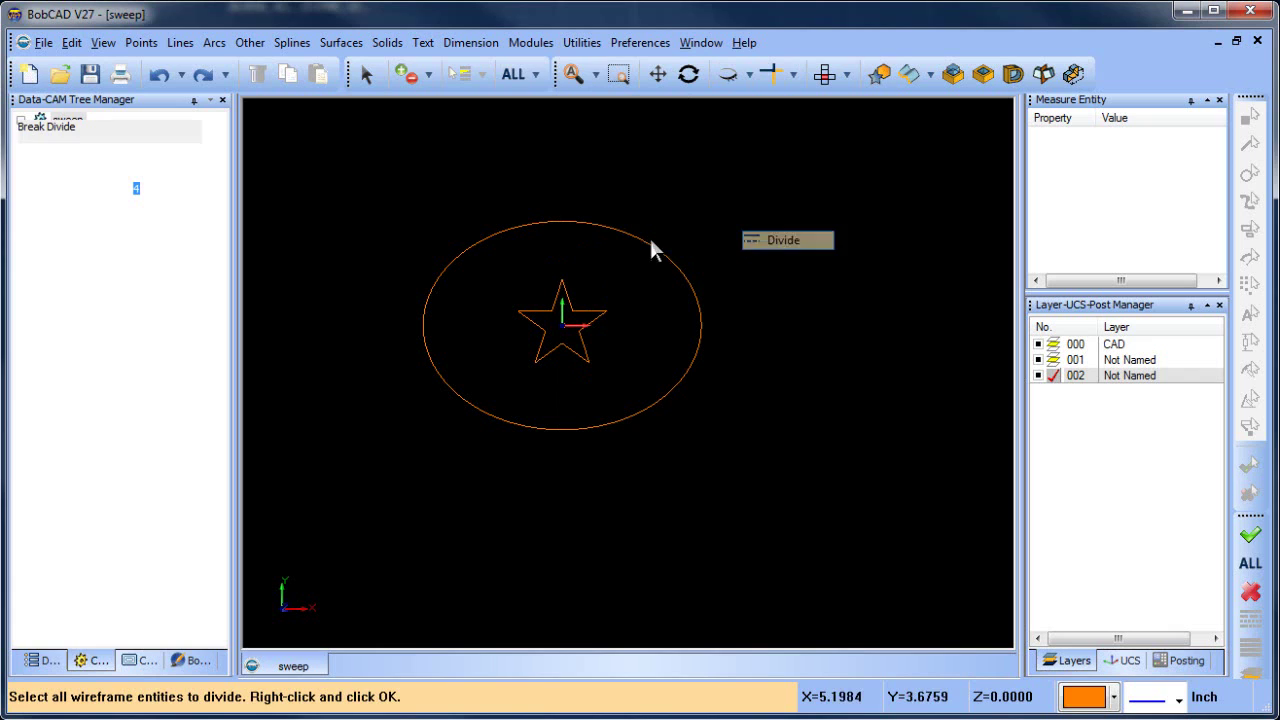
double_click(140, 190)
text(2)
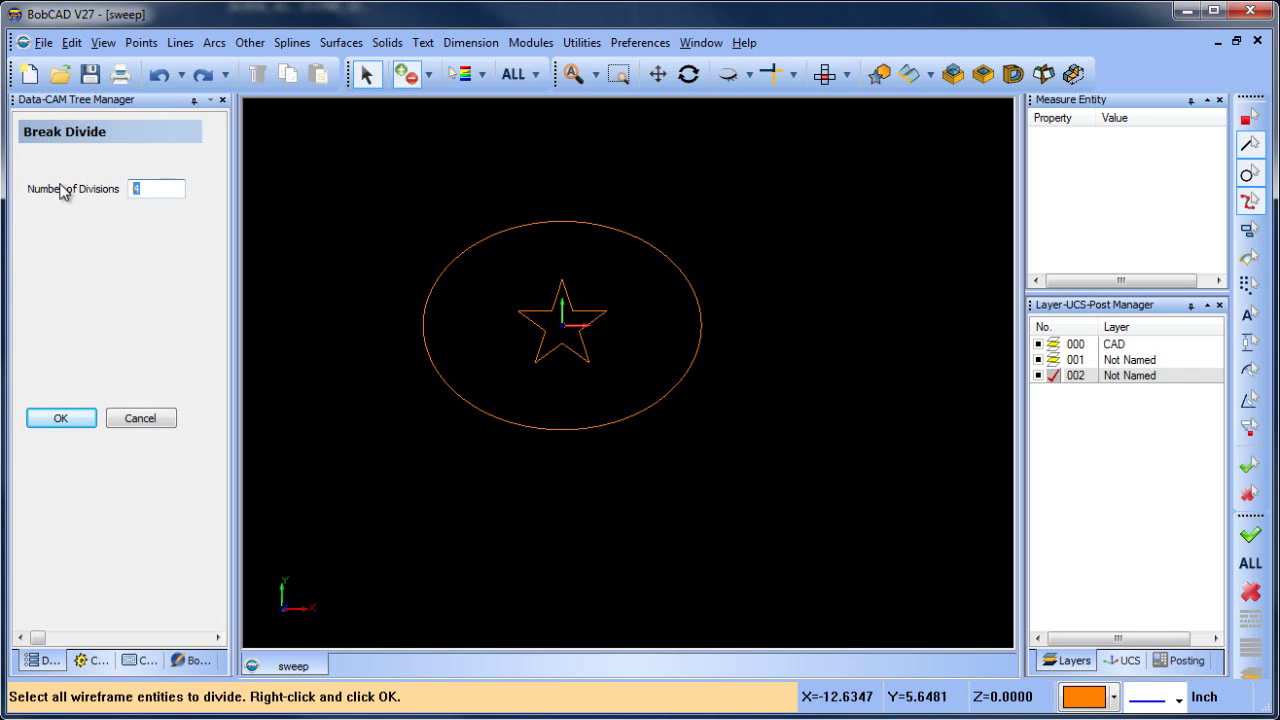
click(561, 220)
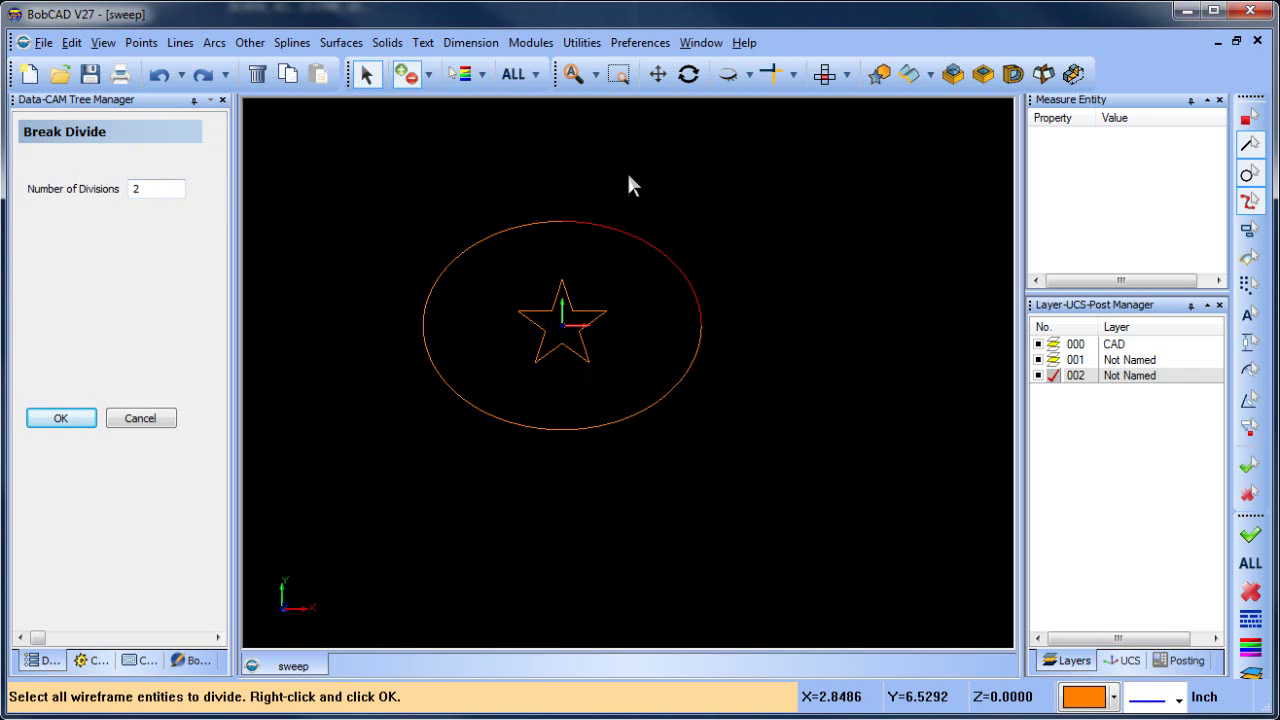
right_click(570, 155)
click(590, 186)
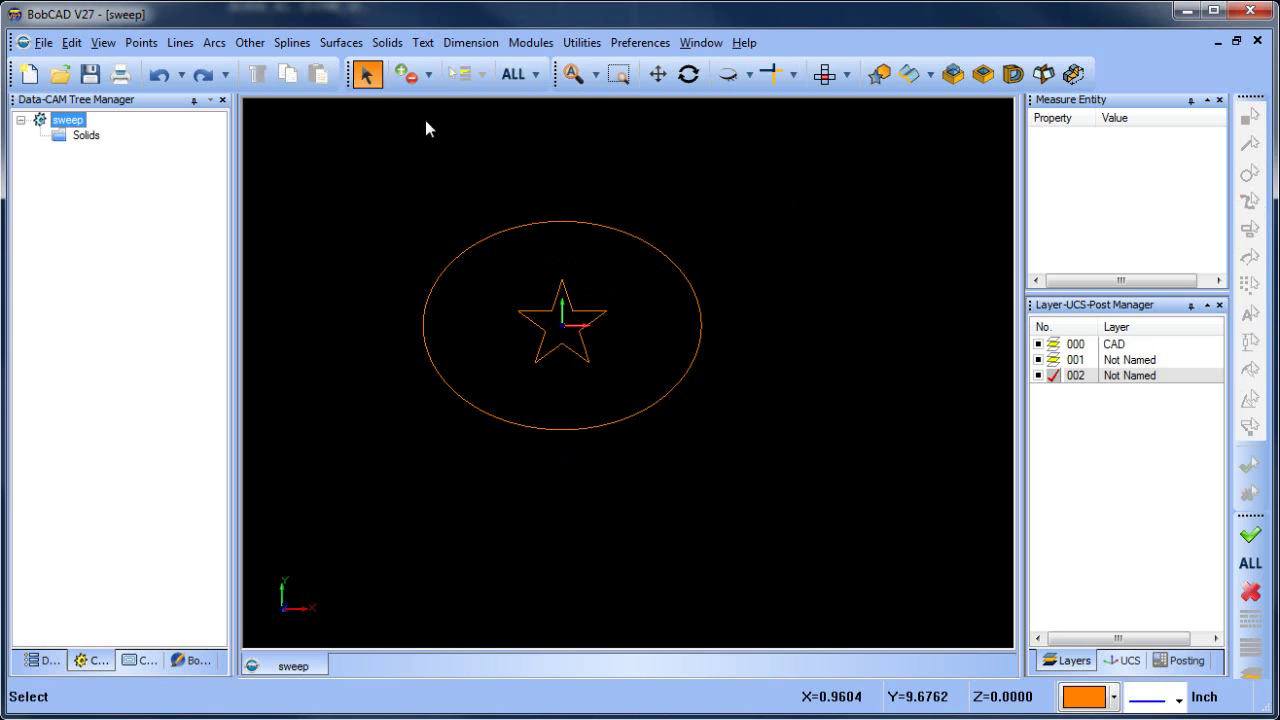
Delete the lower-left half of the ellipse and tilt the view into 3D
click(481, 402)
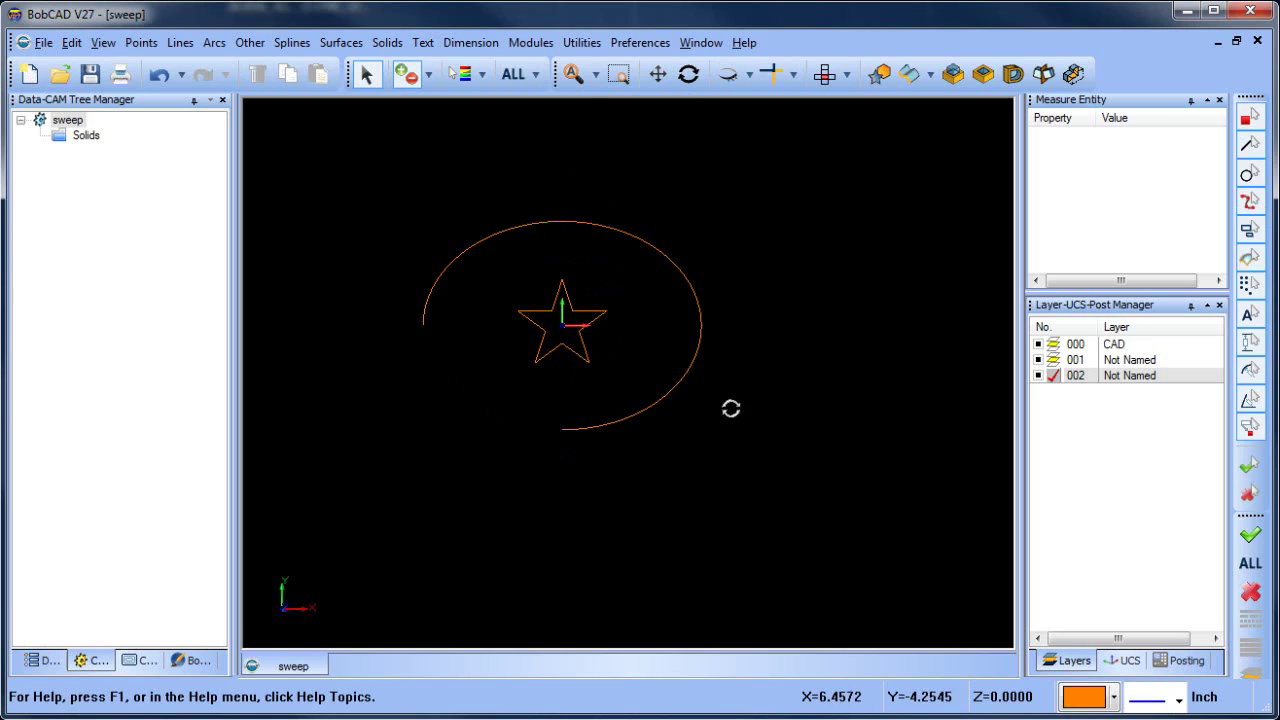
drag(730, 408, 646, 340)
scroll(648, 338, up, 2)
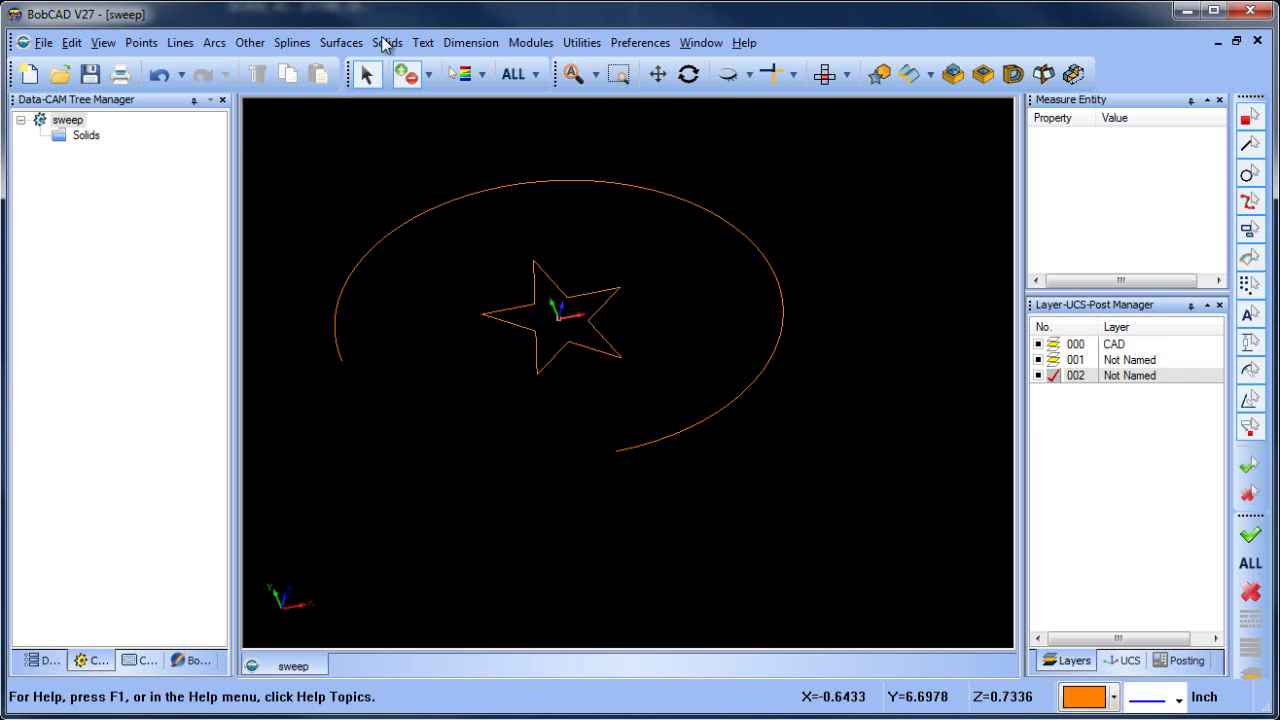
click(340, 43)
Sweep the star along the open arc, picking its snap point, the star profile, then the arc path
click(345, 208)
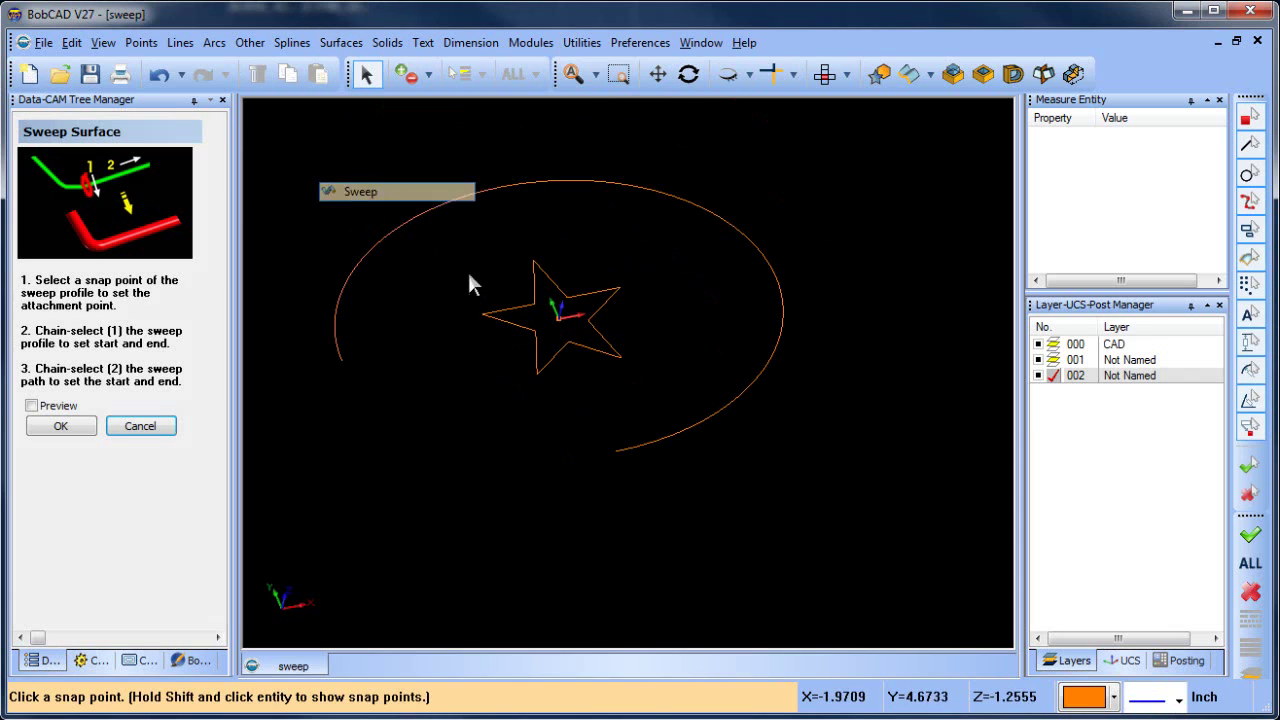
scroll(556, 315, up, 2)
scroll(558, 320, up, 2)
click(571, 332)
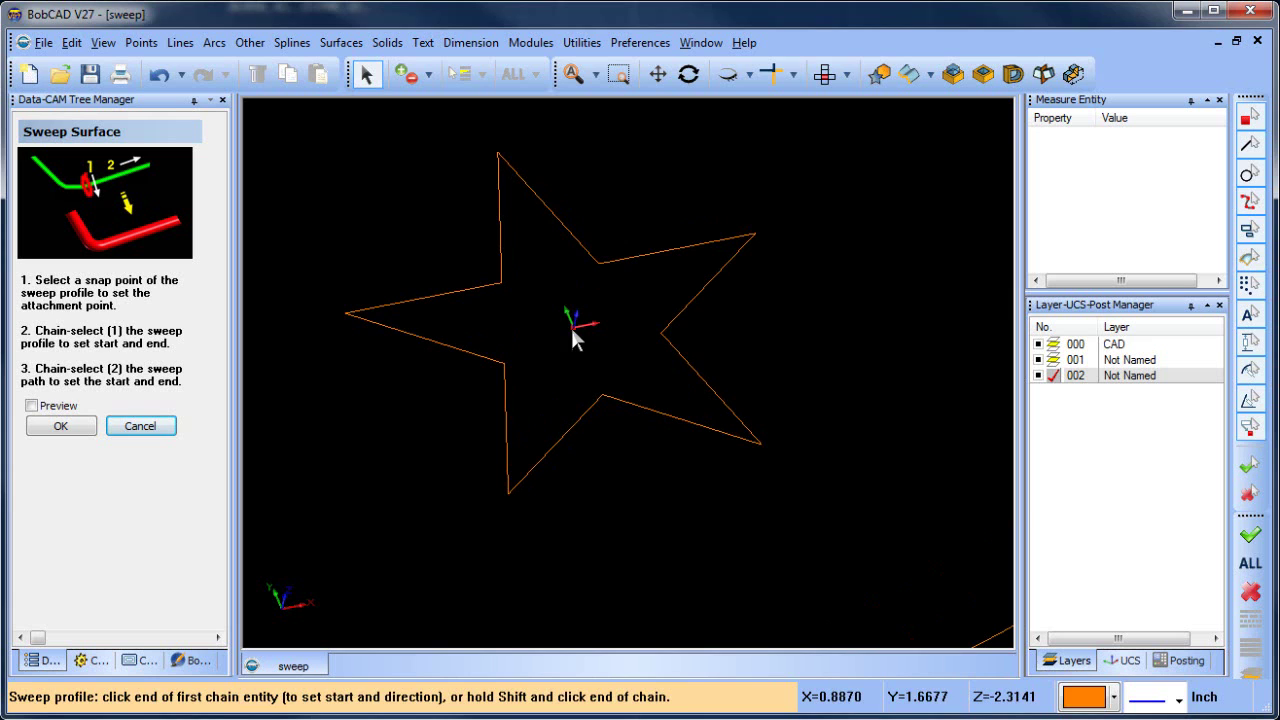
click(518, 177)
scroll(624, 319, down, 4)
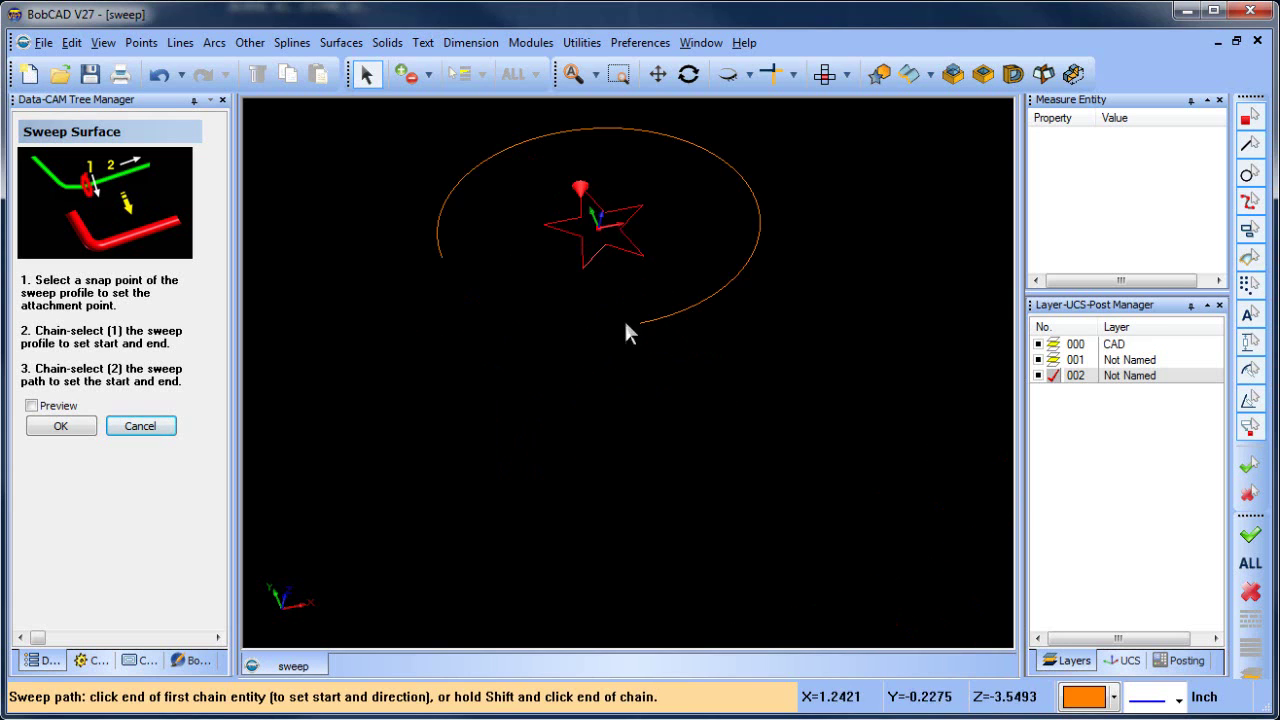
click(633, 305)
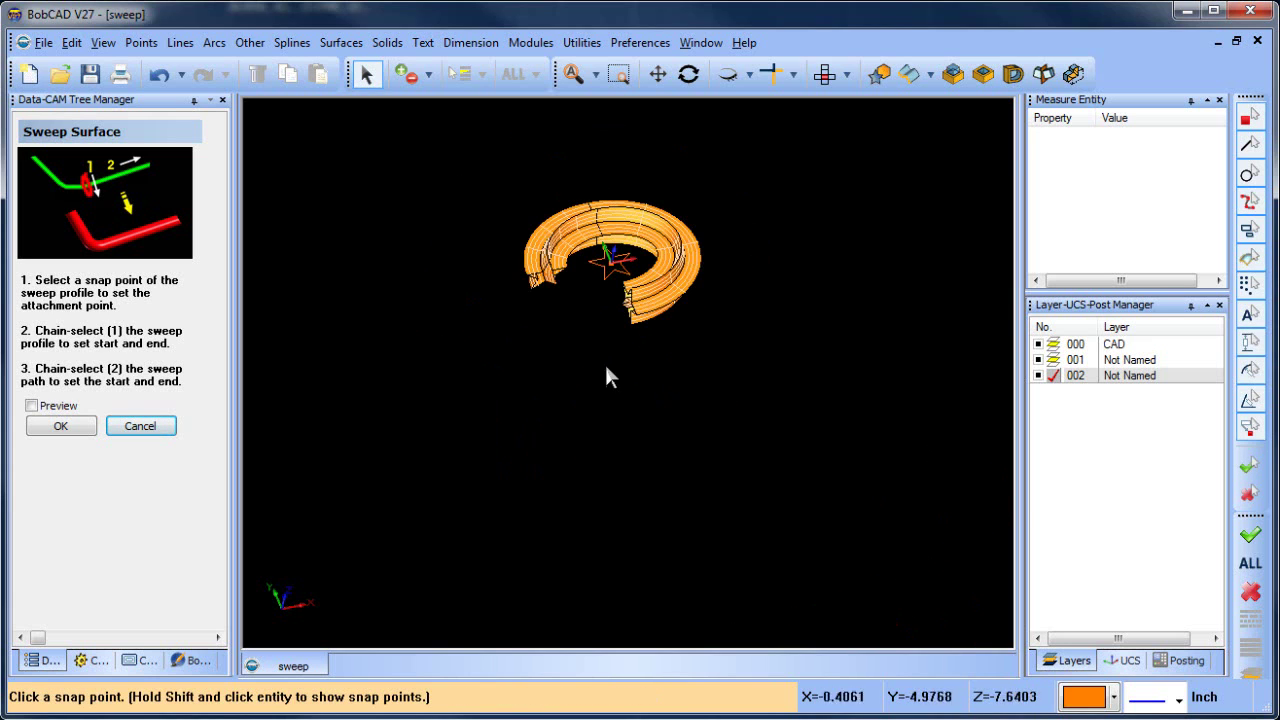
middle_drag(604, 362, 681, 393)
Orbit and zoom around the orange sweep ring to view its star cross-section at the open ends
scroll(614, 300, up, 4)
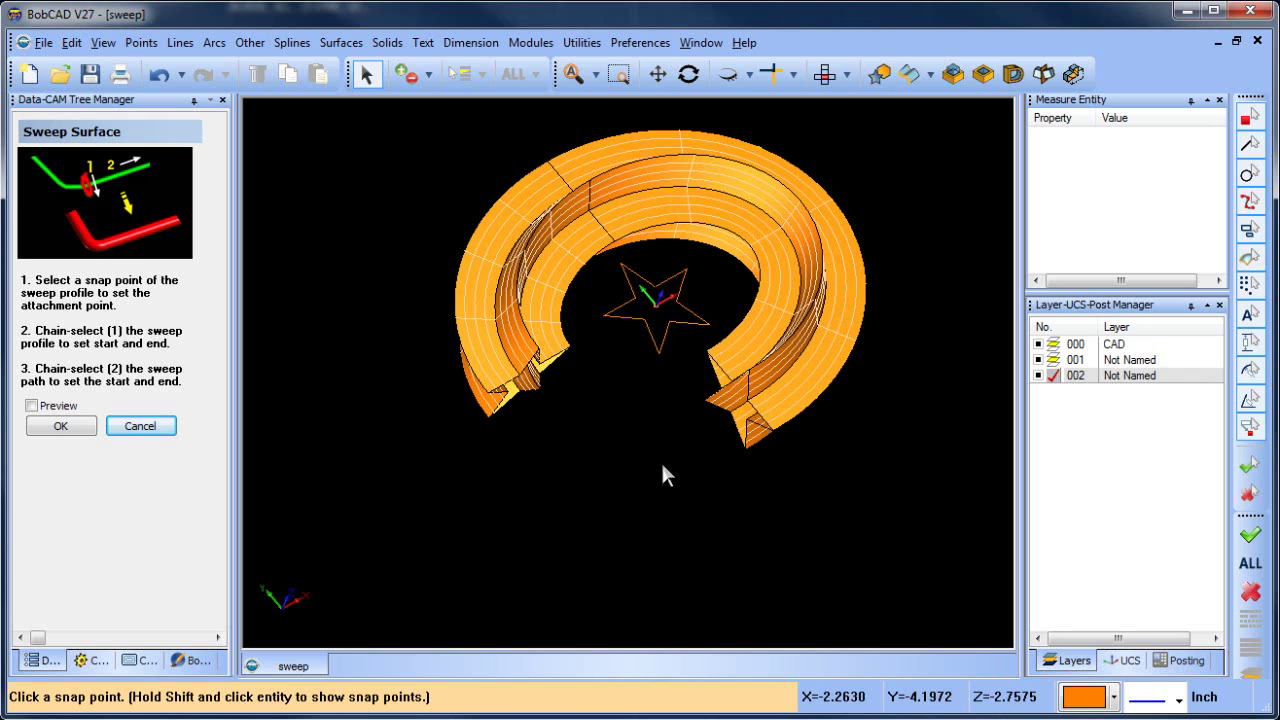
middle_drag(661, 461, 760, 380)
scroll(768, 375, up, 8)
key(Escape)
scroll(735, 395, down, 3)
scroll(735, 395, down, 2)
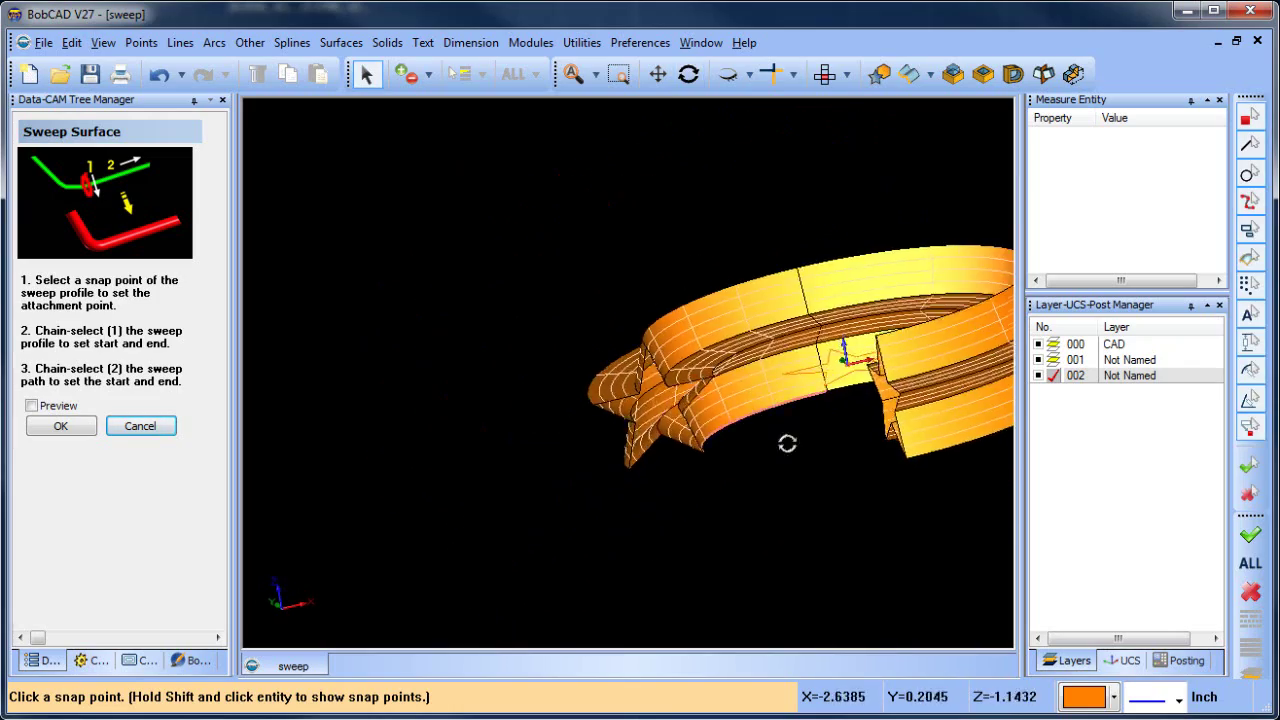
mouse_move(786, 443)
middle_down()
mouse_move(780, 491)
mouse_move(785, 468)
middle_up()
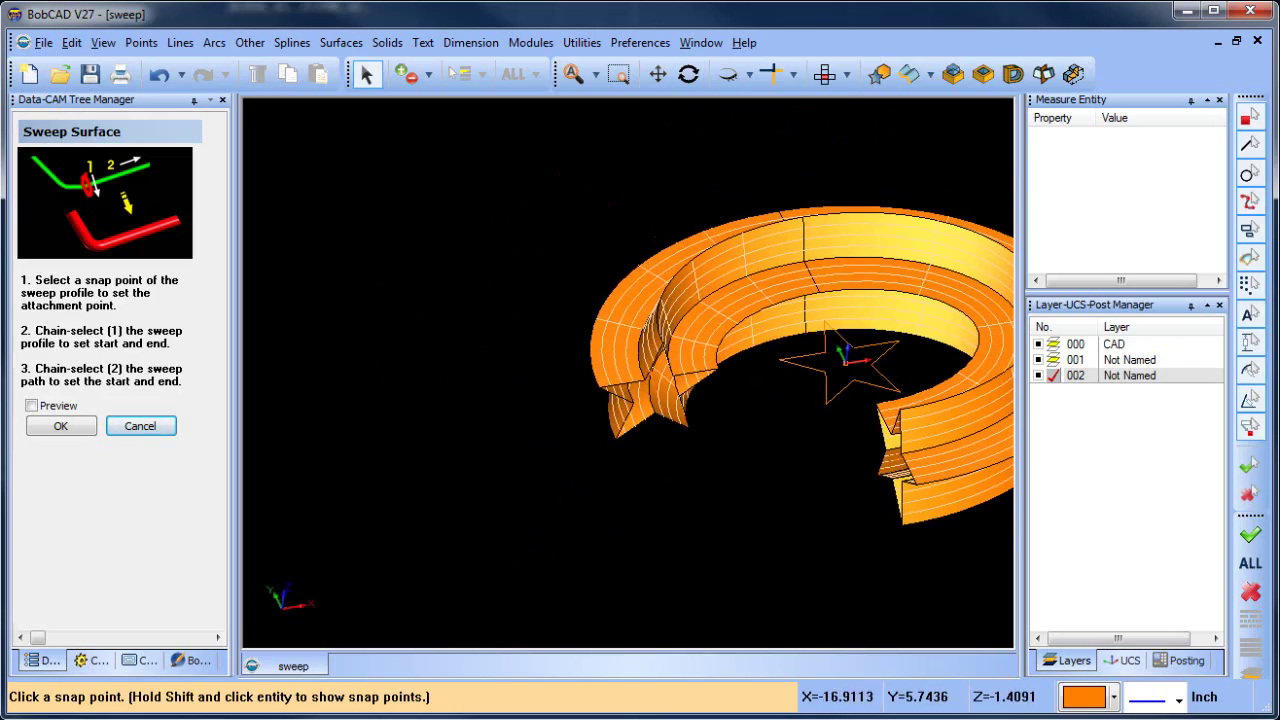